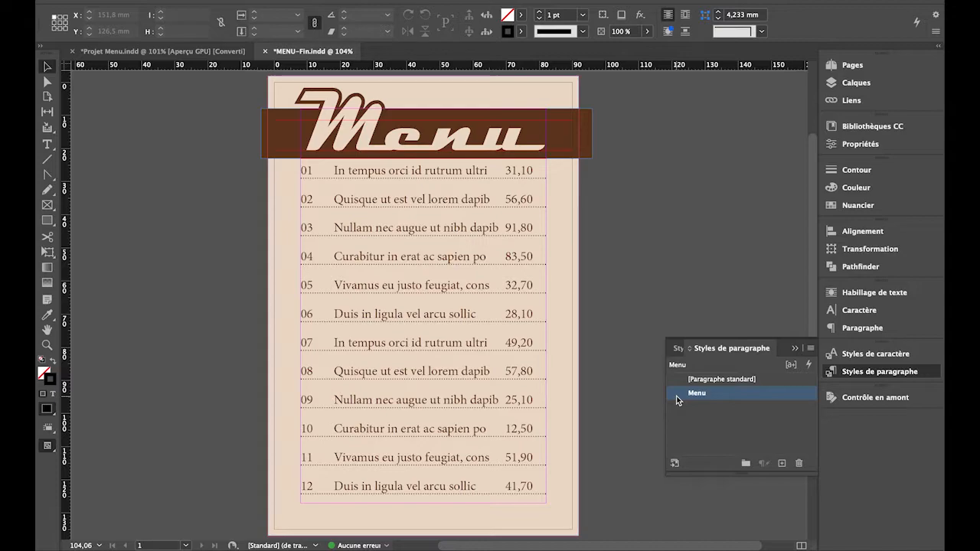
{"action": "double_click", "coordinate": [676, 396]}
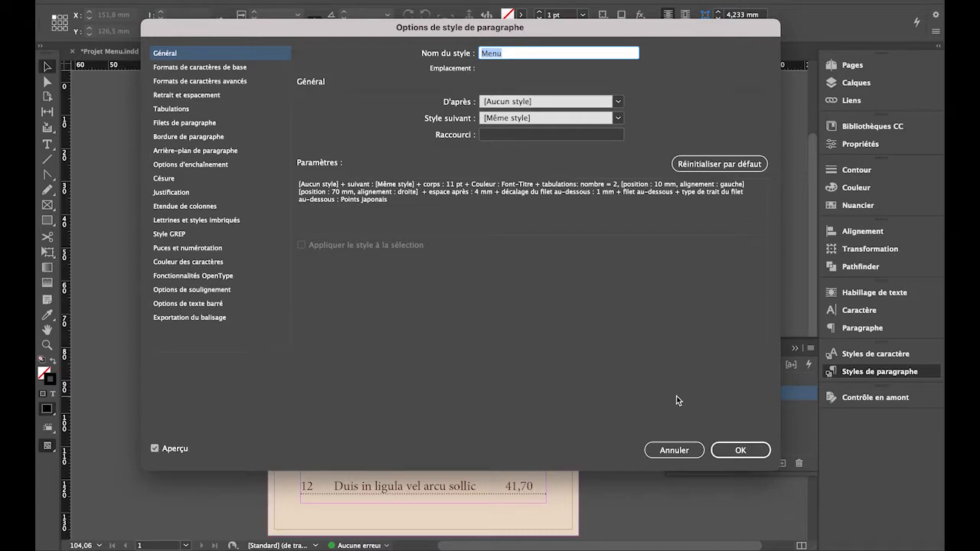
{"action": "left_click", "coordinate": [190, 221]}
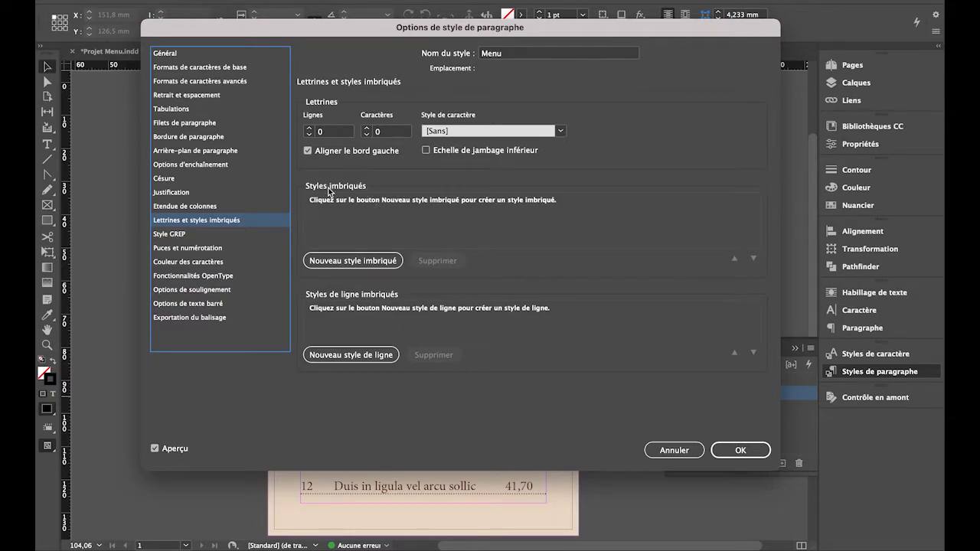
{"action": "left_click", "coordinate": [339, 261]}
{"action": "left_click", "coordinate": [339, 261]}
{"action": "left_click", "coordinate": [339, 262]}
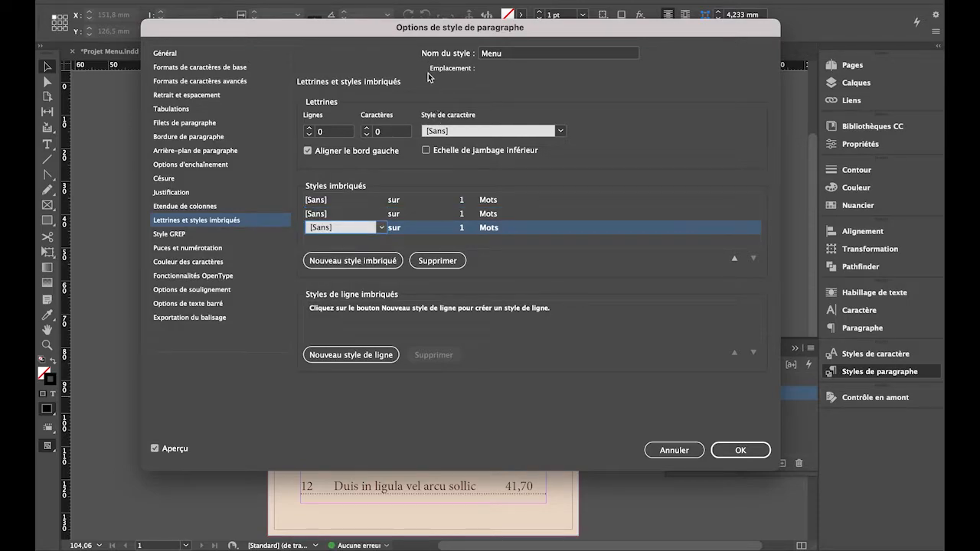
{"action": "left_click_drag", "start_coordinate": [452, 28], "coordinate": [670, 45]}
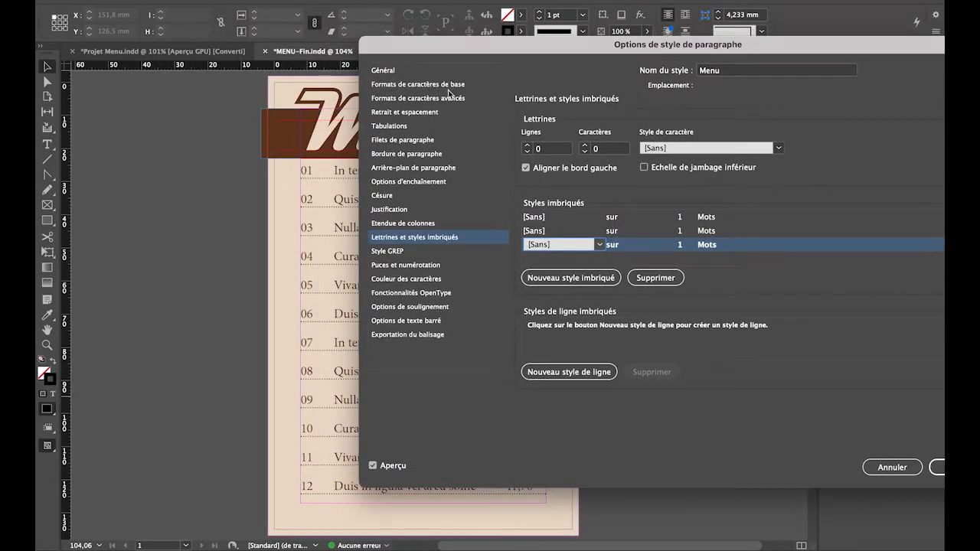
{"action": "left_click", "coordinate": [573, 219]}
{"action": "left_click", "coordinate": [600, 218]}
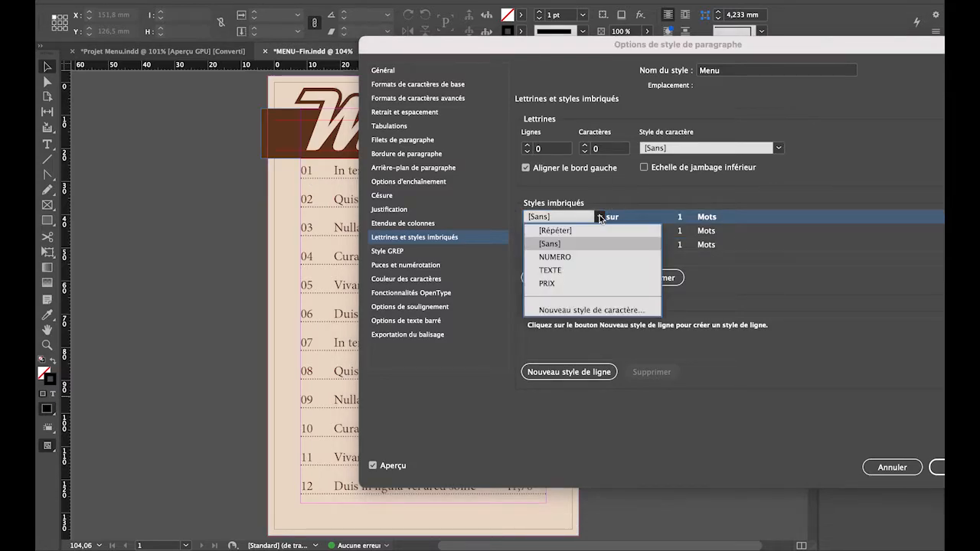
{"action": "left_click", "coordinate": [570, 258]}
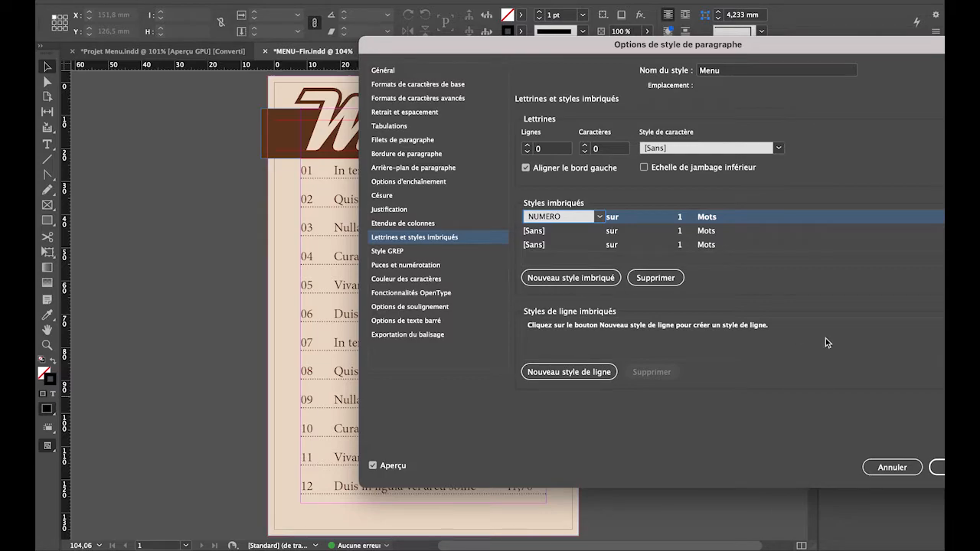
{"action": "left_click_drag", "start_coordinate": [814, 44], "coordinate": [745, 48]}
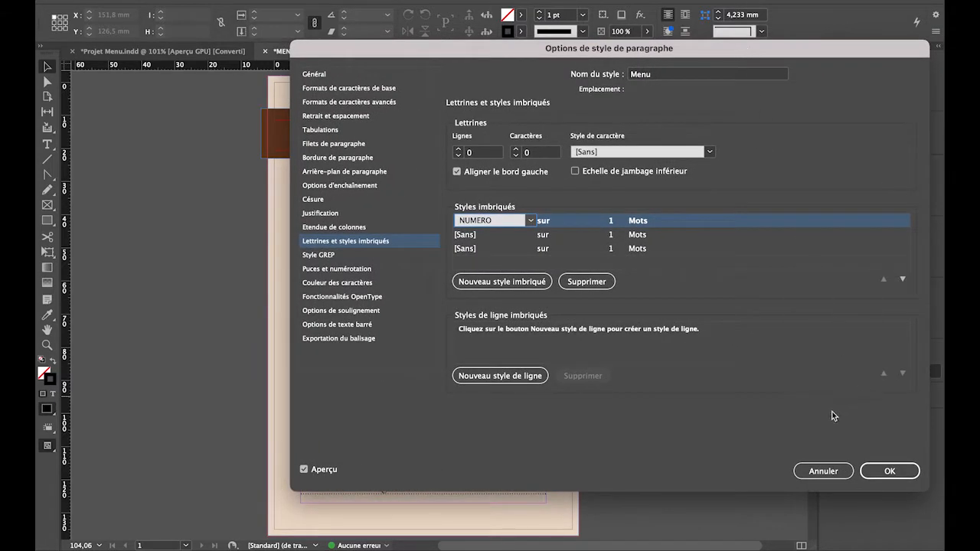
{"action": "left_click", "coordinate": [825, 471]}
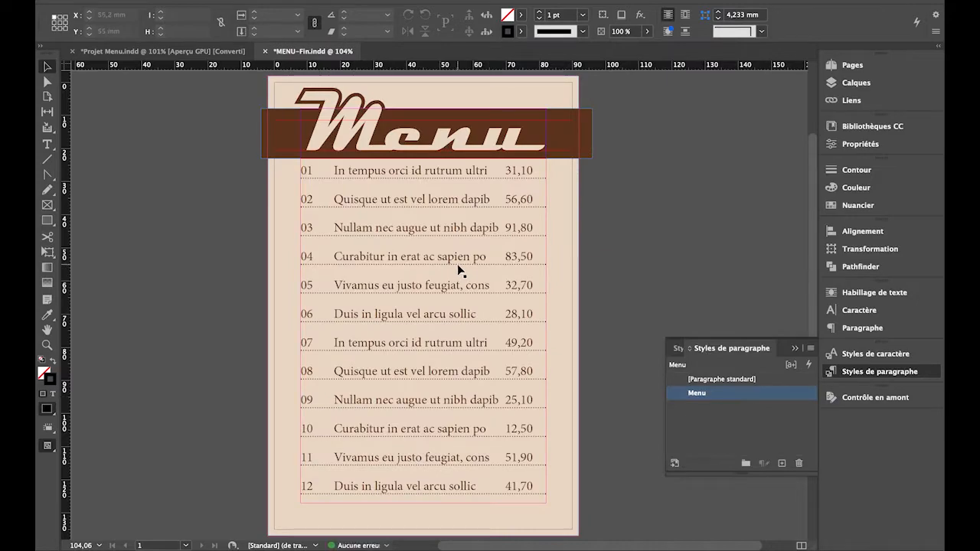
Open the nested style settings of the Menu paragraph style and add three nested styles.
{"action": "double_click", "coordinate": [681, 394]}
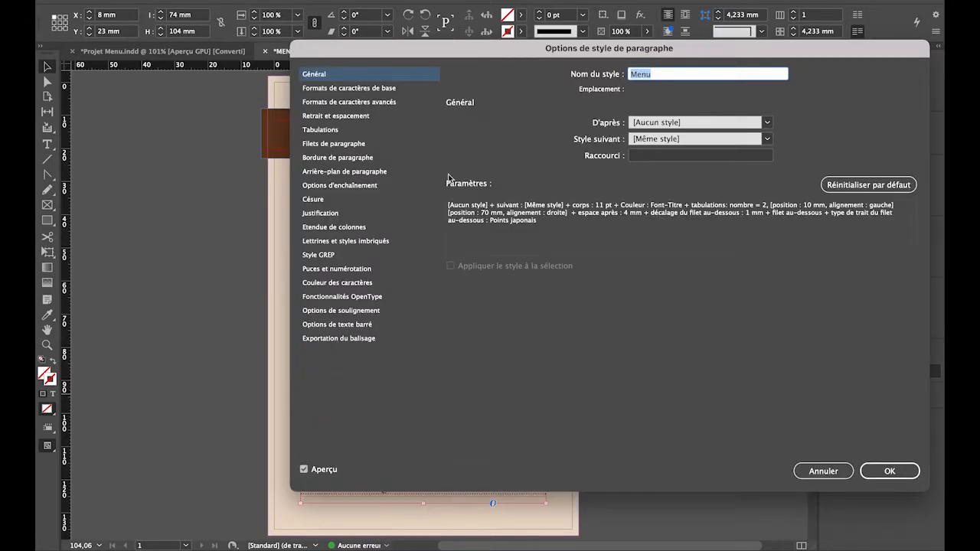
{"action": "left_click_drag", "start_coordinate": [522, 53], "coordinate": [568, 57]}
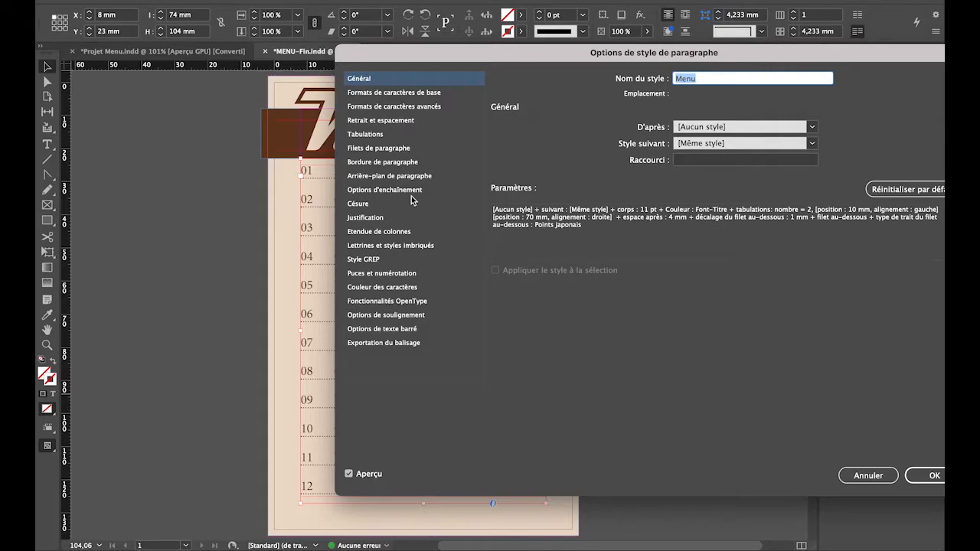
{"action": "left_click", "coordinate": [398, 246]}
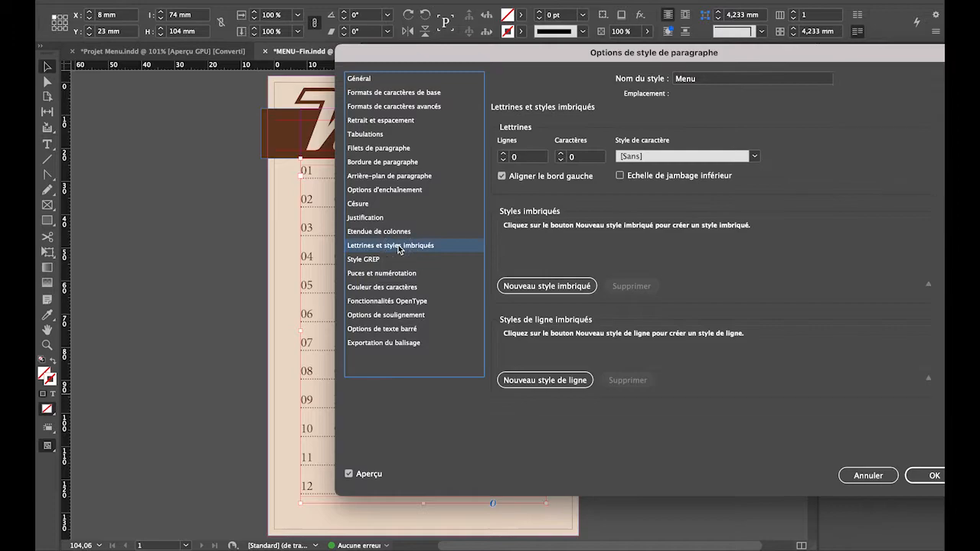
{"action": "left_click", "coordinate": [514, 288]}
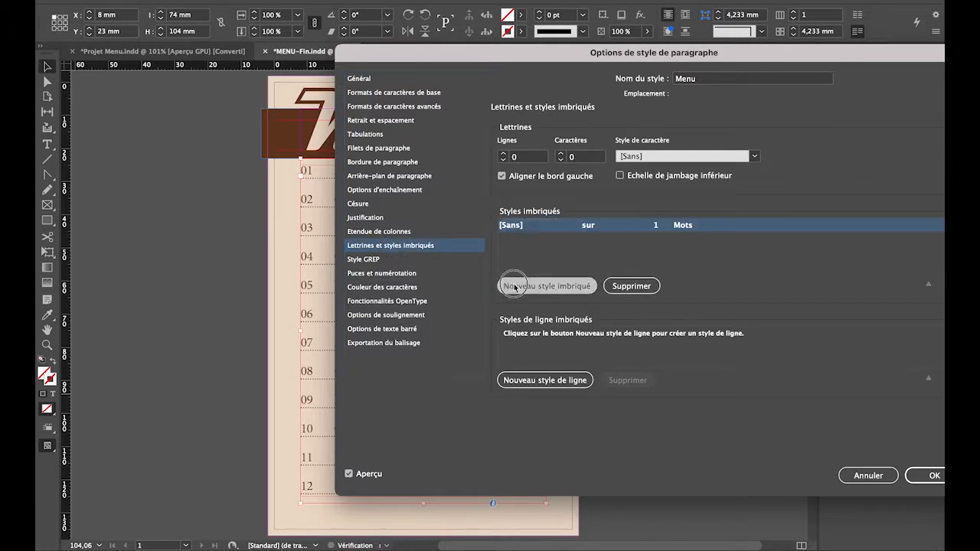
{"action": "left_click", "coordinate": [515, 288]}
{"action": "left_click", "coordinate": [514, 288]}
Assign the character styles NUMERO, TEXTE and PRIX, in that order, to the three nested styles.
{"action": "left_click", "coordinate": [564, 225]}
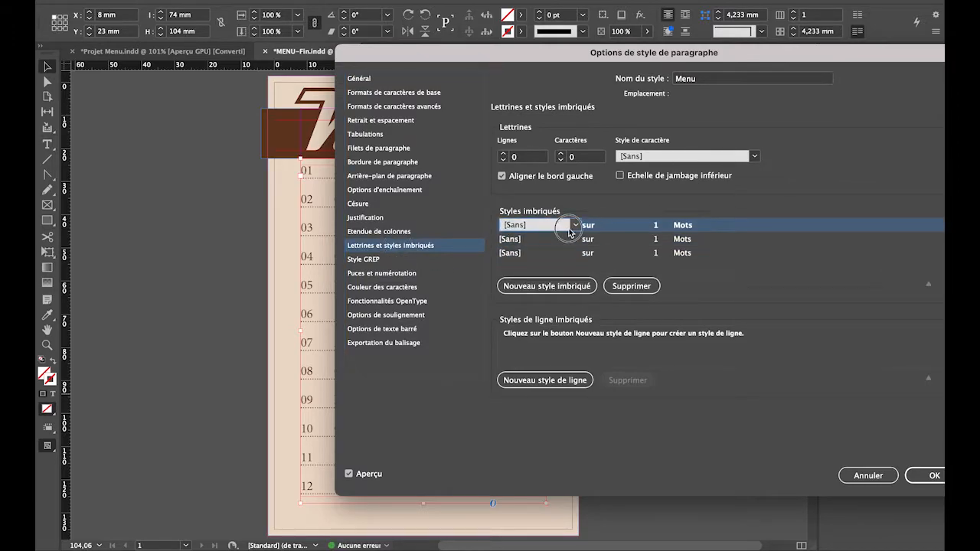
{"action": "left_click", "coordinate": [575, 226]}
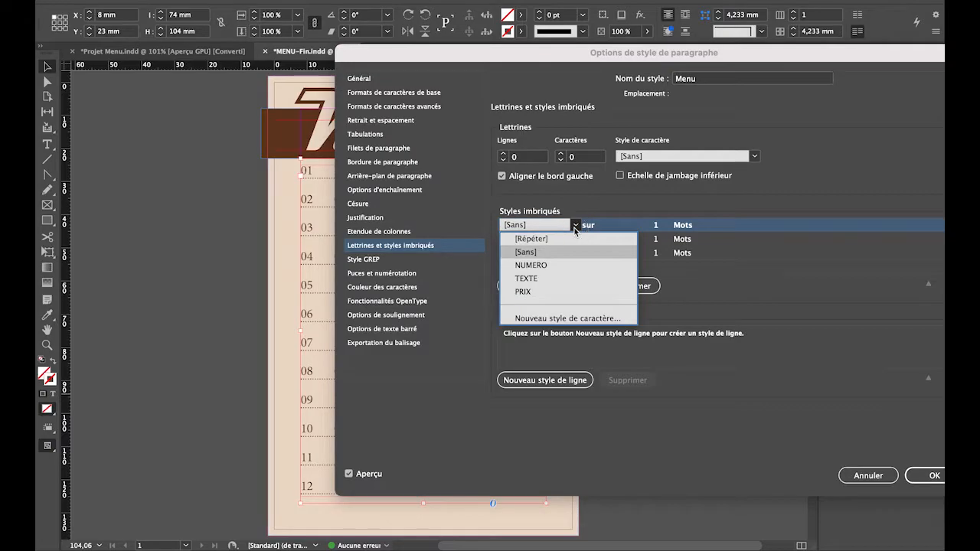
{"action": "left_click", "coordinate": [547, 265]}
{"action": "left_click", "coordinate": [569, 239]}
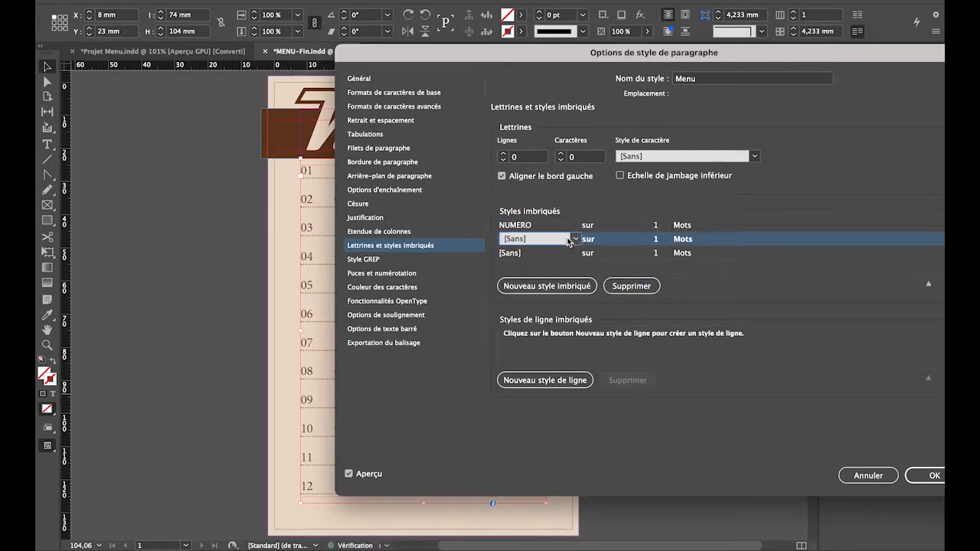
{"action": "left_click_drag", "start_coordinate": [579, 50], "coordinate": [679, 77]}
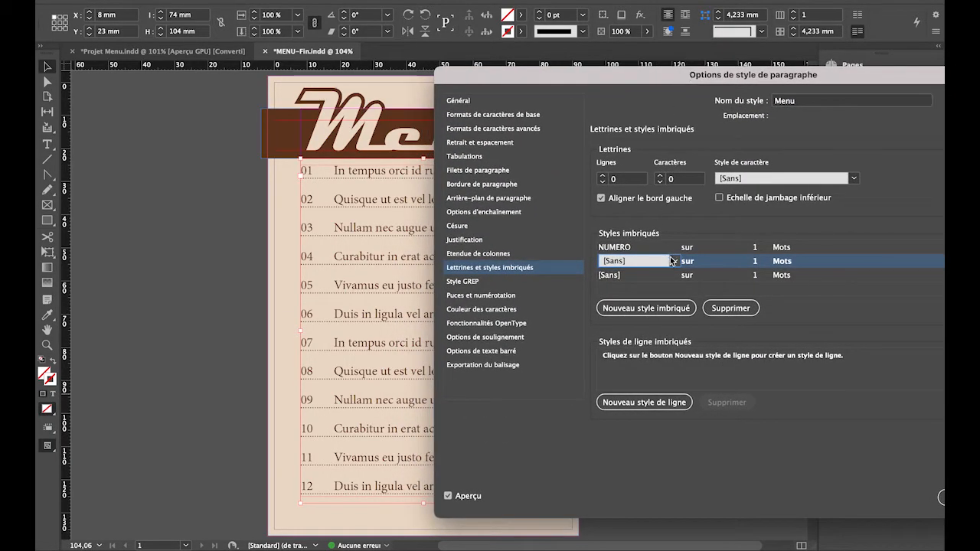
{"action": "left_click", "coordinate": [675, 261]}
{"action": "left_click", "coordinate": [626, 314]}
{"action": "left_click", "coordinate": [663, 276]}
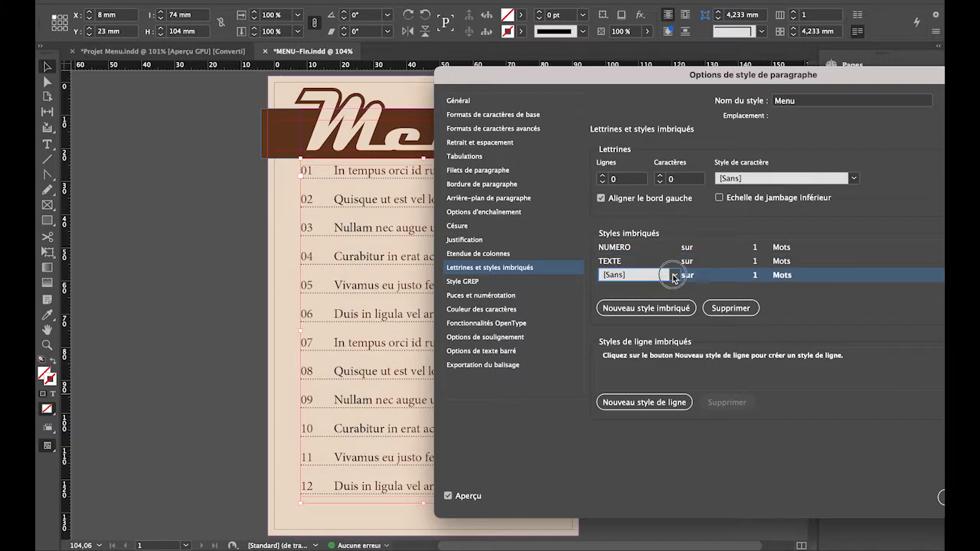
{"action": "left_click", "coordinate": [674, 275]}
{"action": "left_click", "coordinate": [623, 342]}
Make the NUMERO nested style use Caractères de tabulation as its delimiter.
{"action": "left_click_drag", "start_coordinate": [677, 79], "coordinate": [550, 205]}
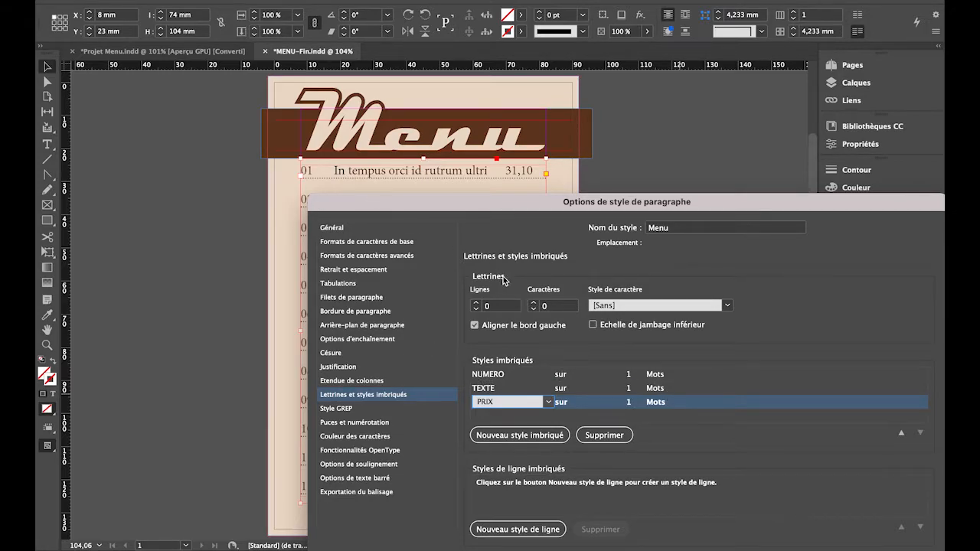
{"action": "left_click", "coordinate": [679, 374]}
{"action": "left_click", "coordinate": [691, 375]}
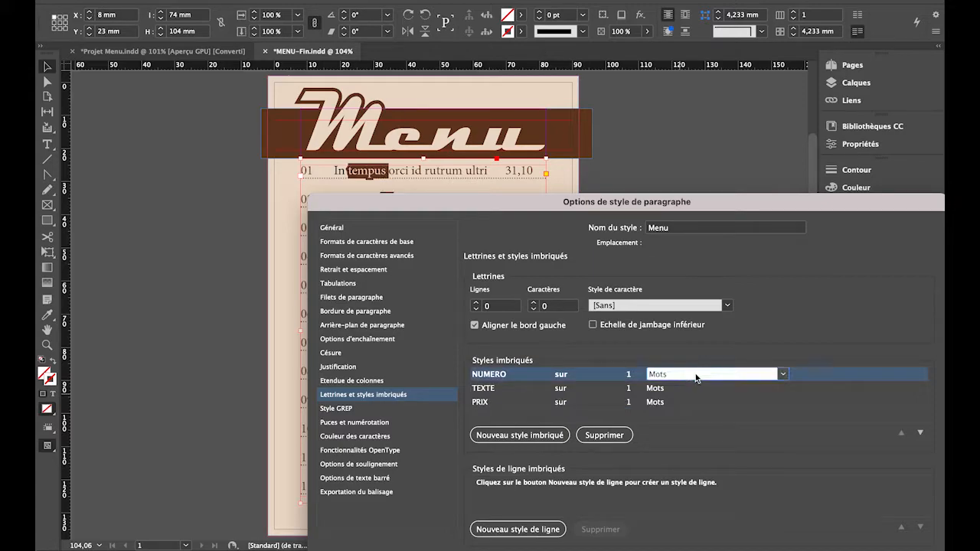
{"action": "left_click", "coordinate": [782, 375]}
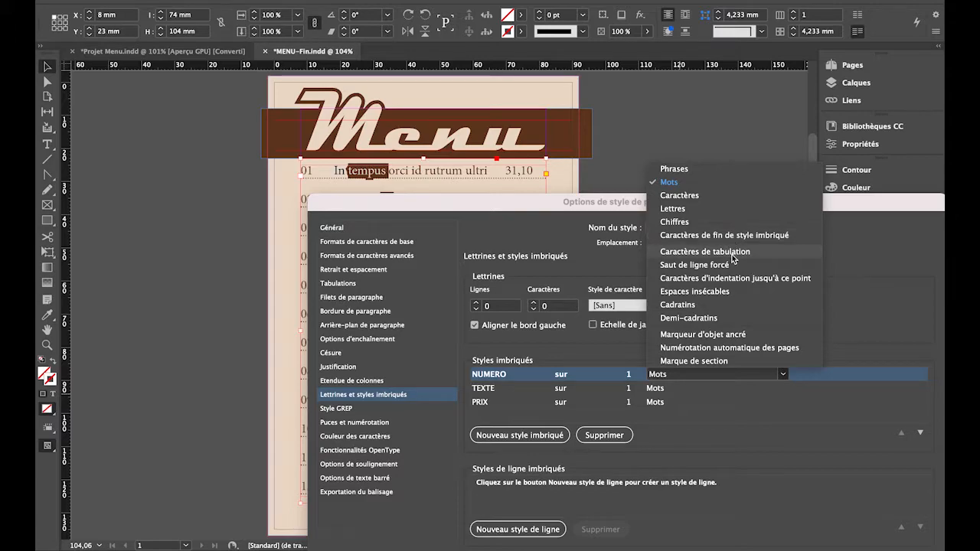
{"action": "left_click", "coordinate": [704, 252]}
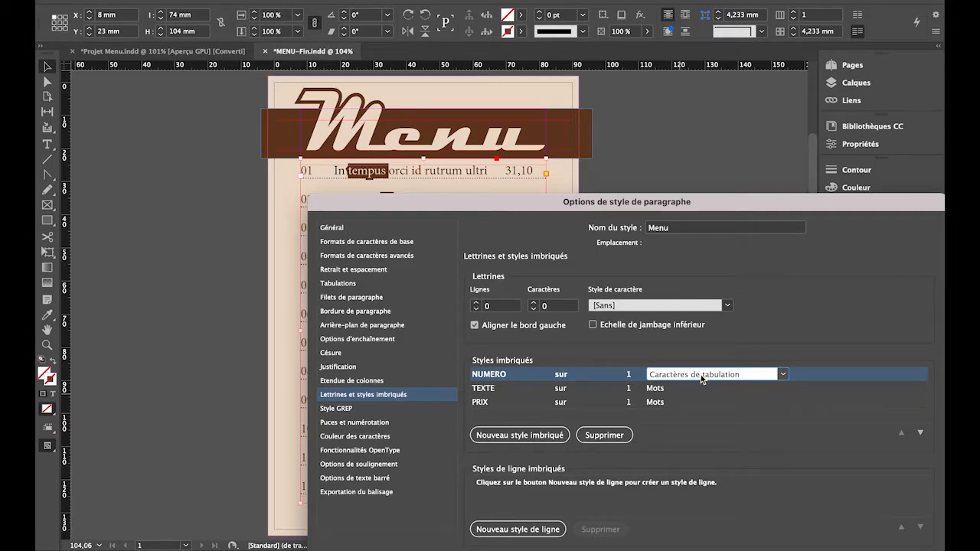
Set the repetition count of the TEXTE nested style to 2.
{"action": "left_click", "coordinate": [629, 389]}
{"action": "left_click", "coordinate": [631, 390]}
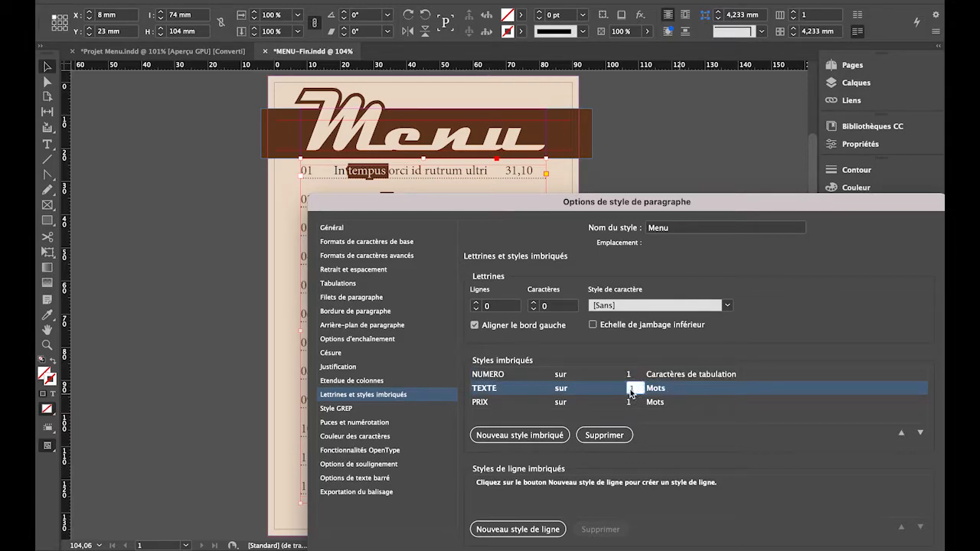
{"action": "type", "text": "2"}
{"action": "left_click", "coordinate": [683, 390]}
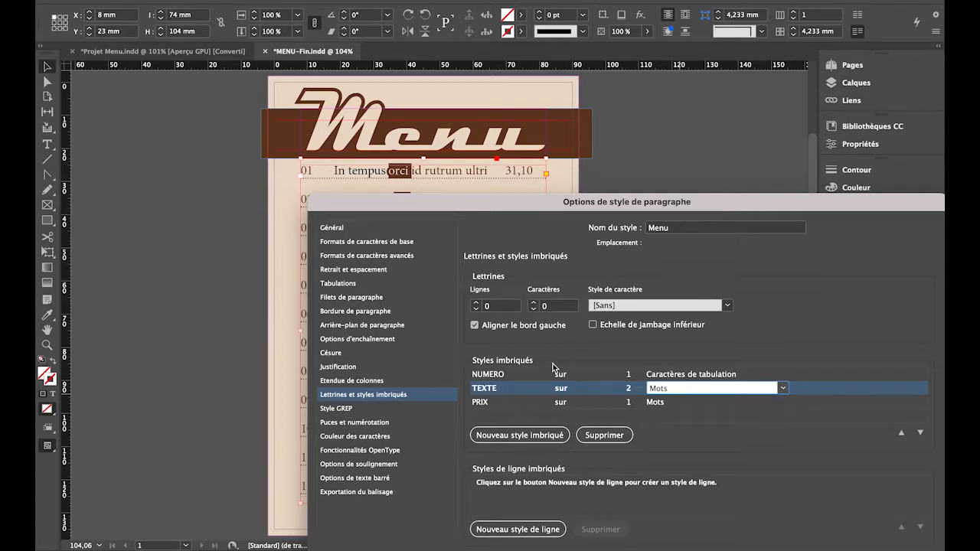
Change the range of the NUMERO nested style to jusqu'à, so it stops before the tab character.
{"action": "left_click", "coordinate": [584, 375]}
{"action": "left_click", "coordinate": [606, 376]}
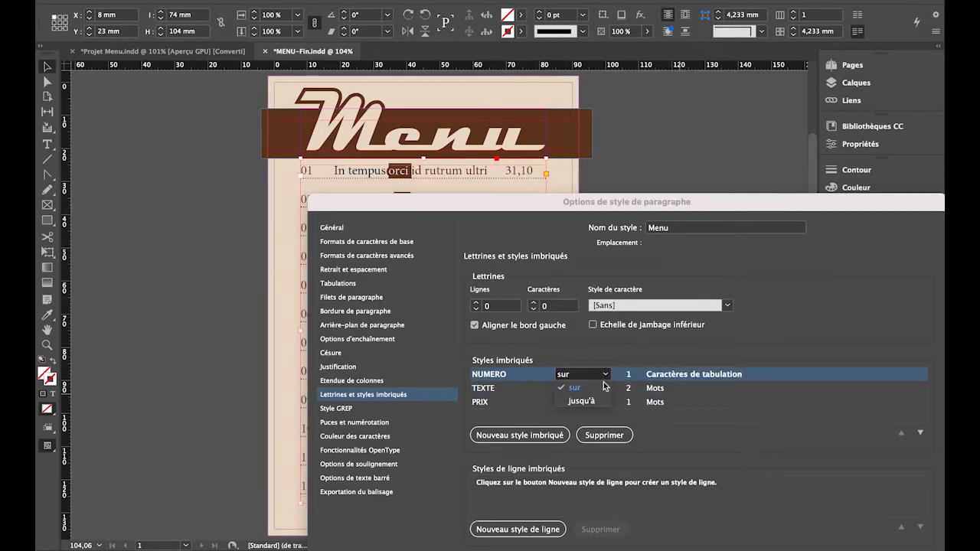
{"action": "left_click", "coordinate": [582, 400]}
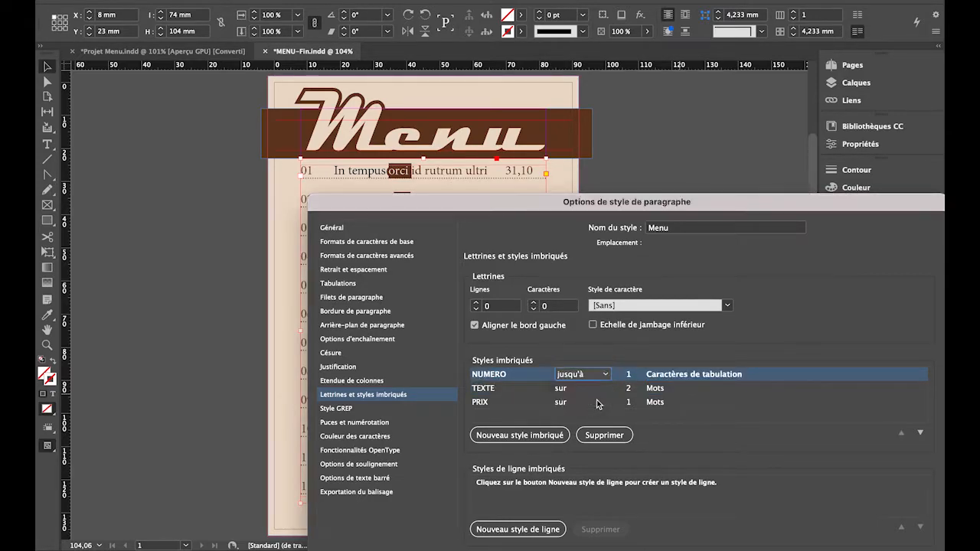
Set the delimiter of the TEXTE nested style to Caractères de tabulation.
{"action": "left_click", "coordinate": [745, 396]}
{"action": "left_click", "coordinate": [730, 394]}
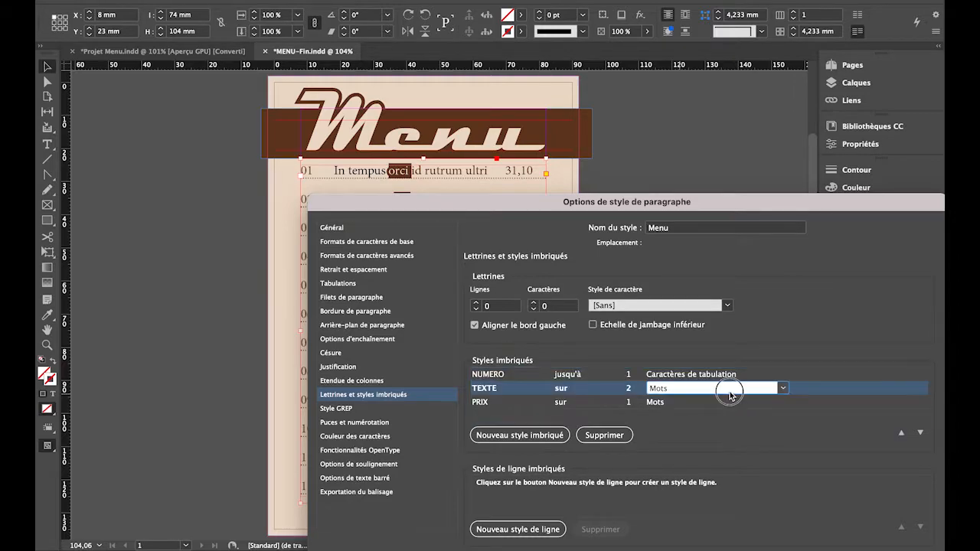
{"action": "left_click", "coordinate": [783, 389]}
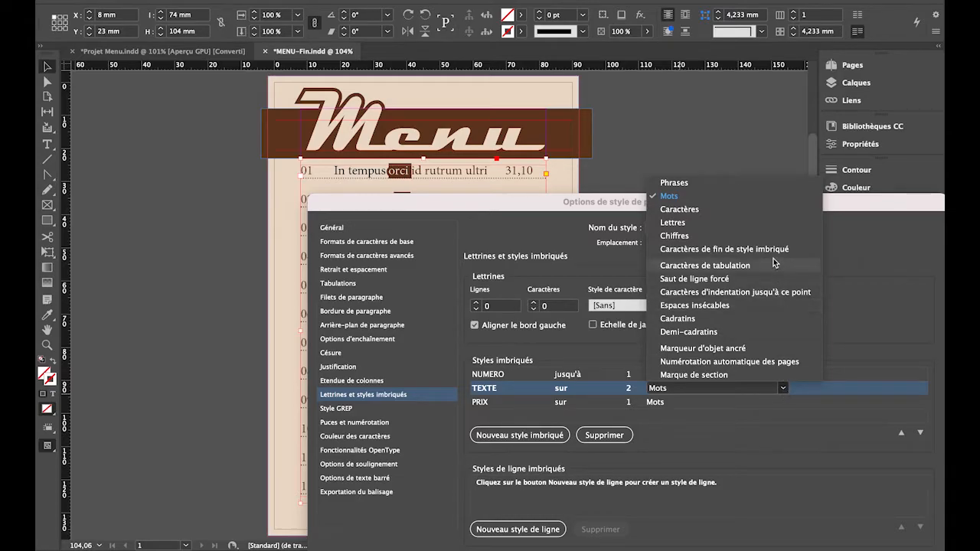
{"action": "left_click", "coordinate": [774, 264]}
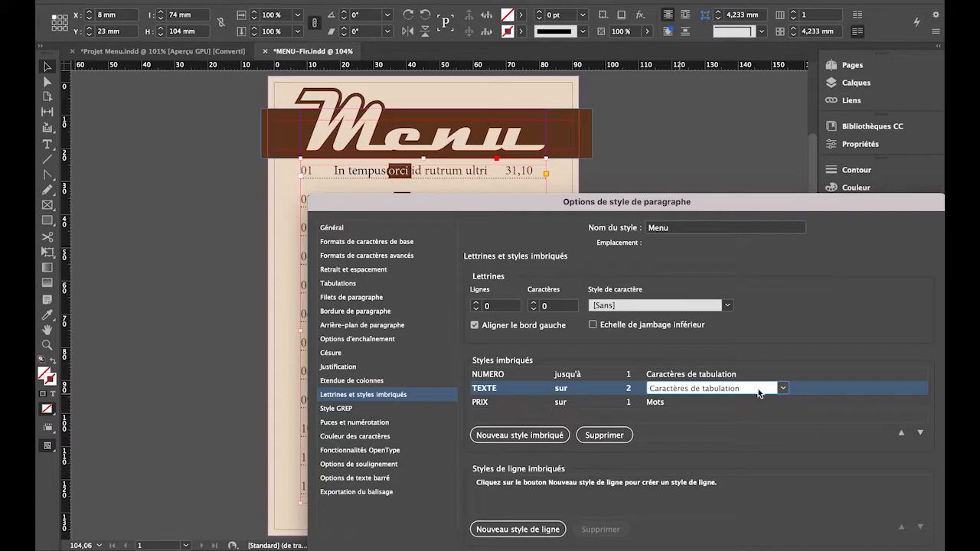
Set the delimiter of the PRIX nested style to Phrases and check the previewed prices on the menu page.
{"action": "left_click", "coordinate": [716, 403]}
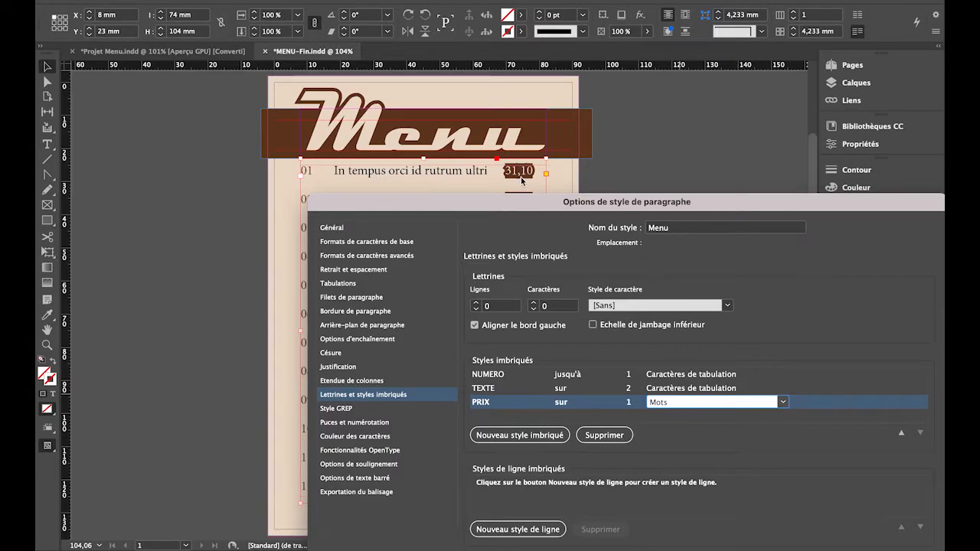
{"action": "left_click", "coordinate": [782, 403]}
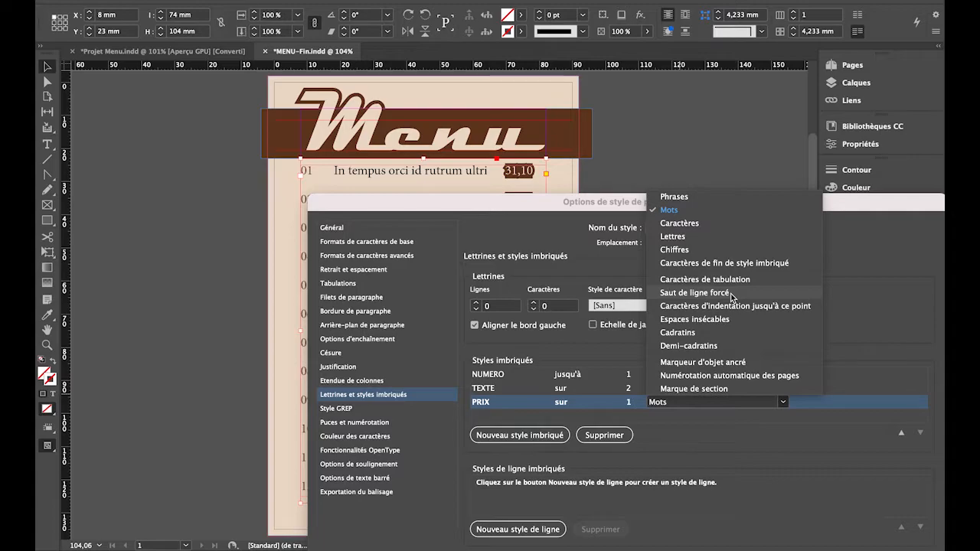
{"action": "left_click", "coordinate": [750, 438]}
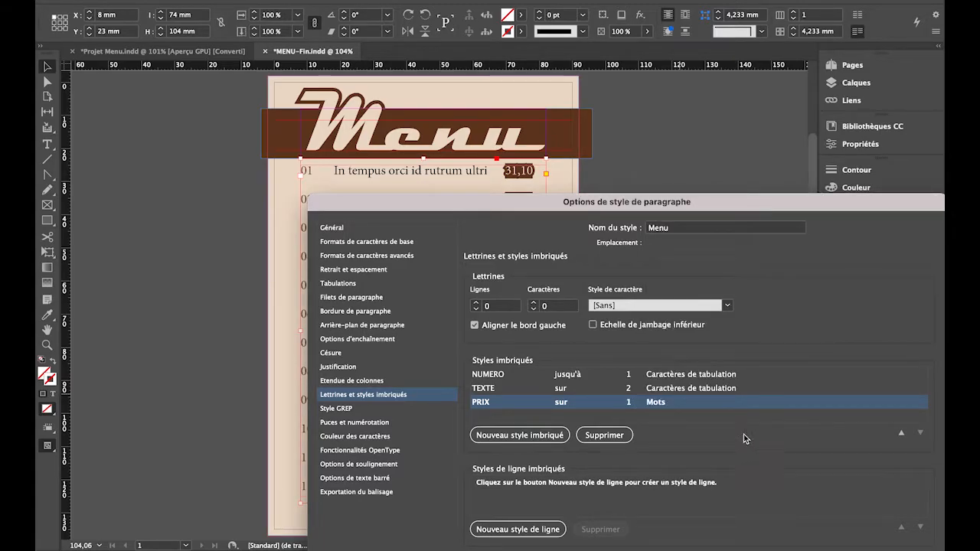
{"action": "left_click", "coordinate": [678, 402]}
{"action": "left_click", "coordinate": [784, 404]}
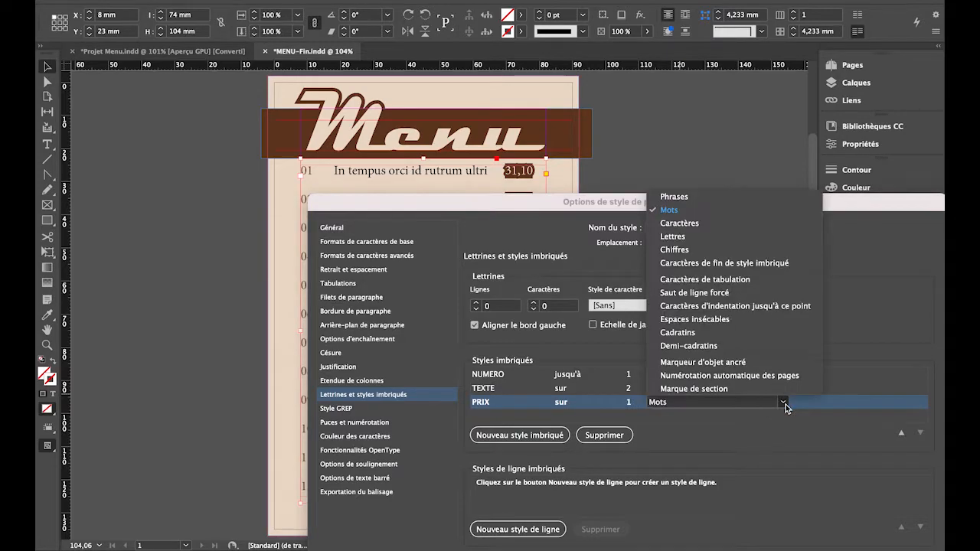
{"action": "left_click", "coordinate": [684, 197]}
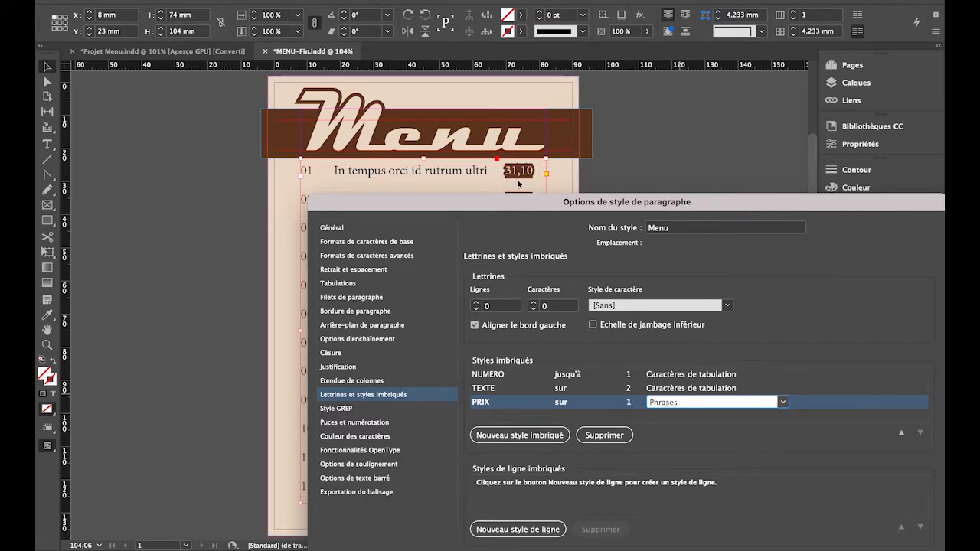
{"action": "left_click_drag", "start_coordinate": [541, 214], "coordinate": [499, 120]}
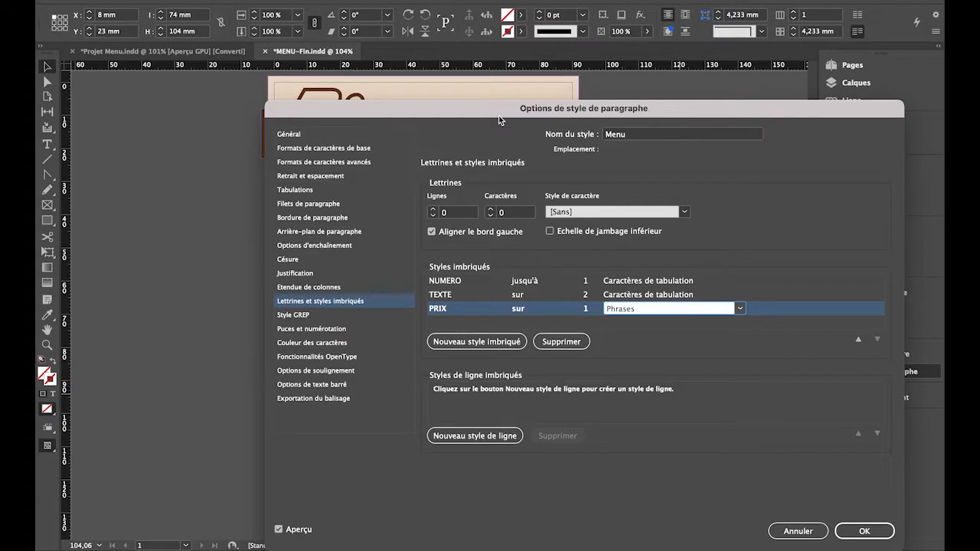
{"action": "left_click_drag", "start_coordinate": [498, 114], "coordinate": [676, 245]}
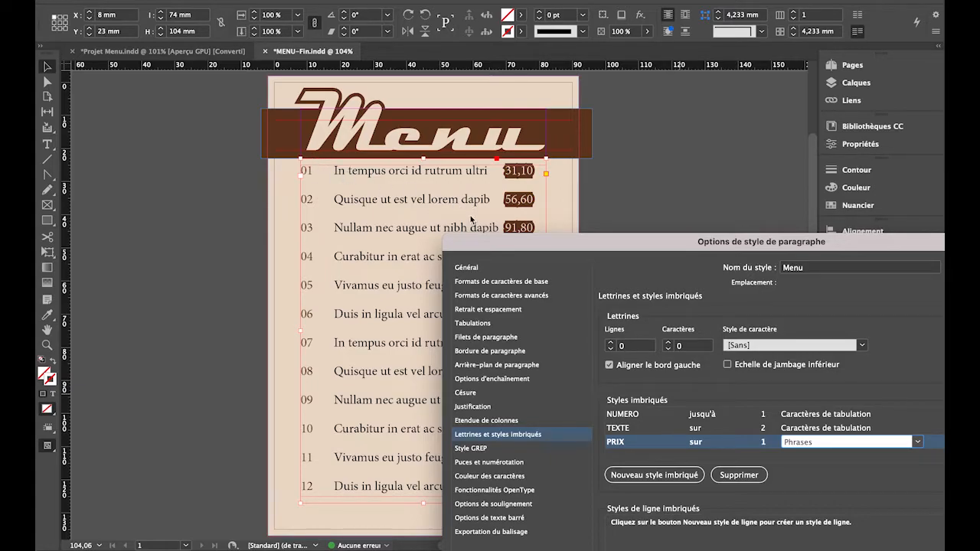
Check the paragraph rule settings of the Menu paragraph style and apply its nested style changes.
{"action": "left_click_drag", "start_coordinate": [510, 245], "coordinate": [450, 162]}
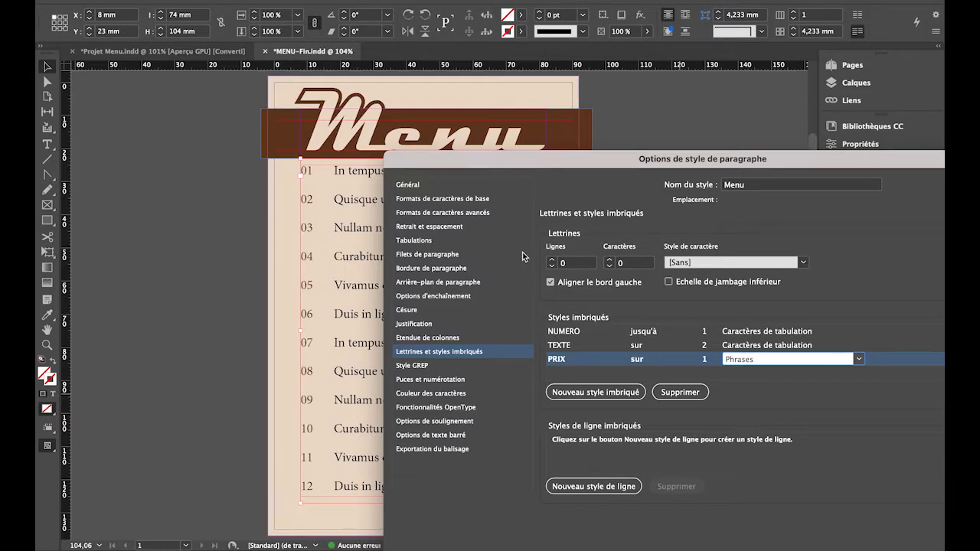
{"action": "left_click_drag", "start_coordinate": [653, 158], "coordinate": [524, 79]}
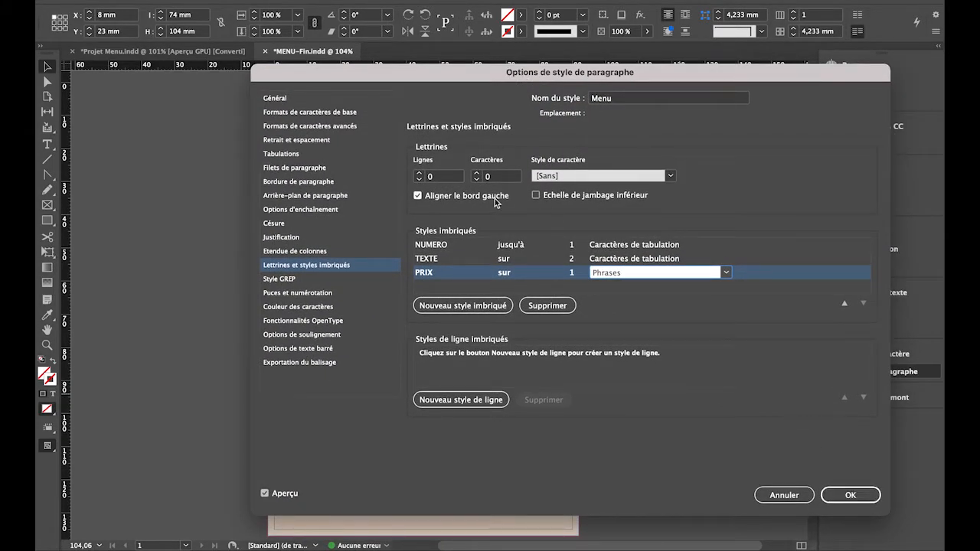
{"action": "left_click", "coordinate": [304, 173]}
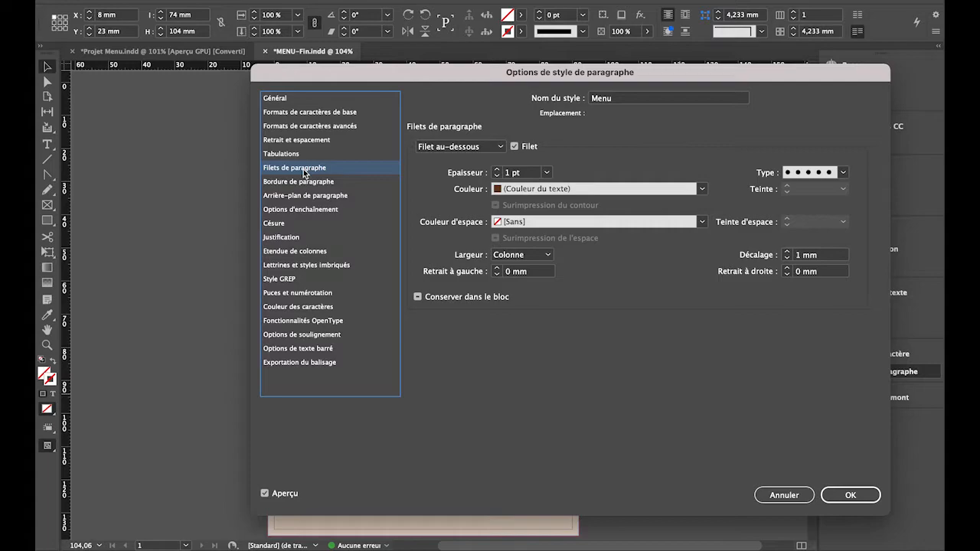
{"action": "left_click_drag", "start_coordinate": [513, 74], "coordinate": [680, 187]}
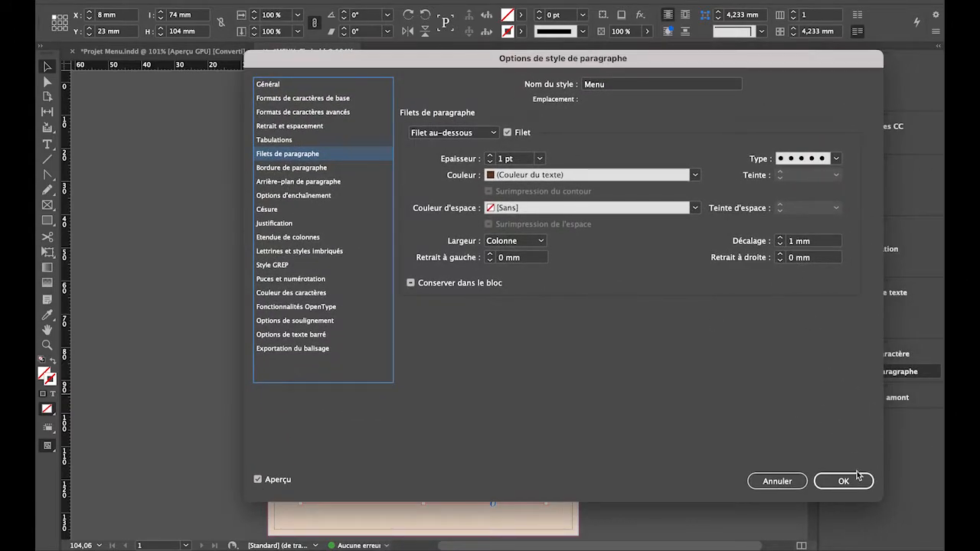
{"action": "left_click", "coordinate": [857, 481]}
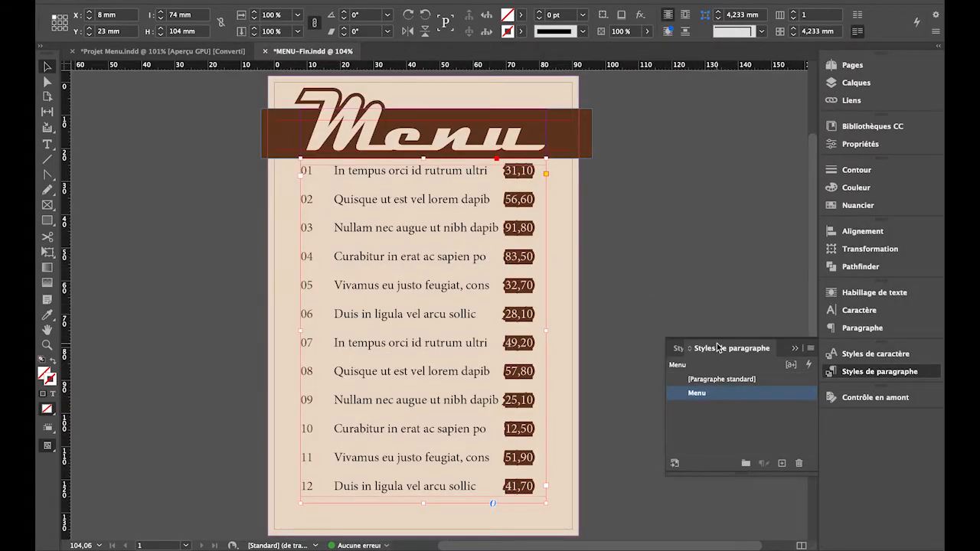
{"action": "left_click", "coordinate": [676, 349]}
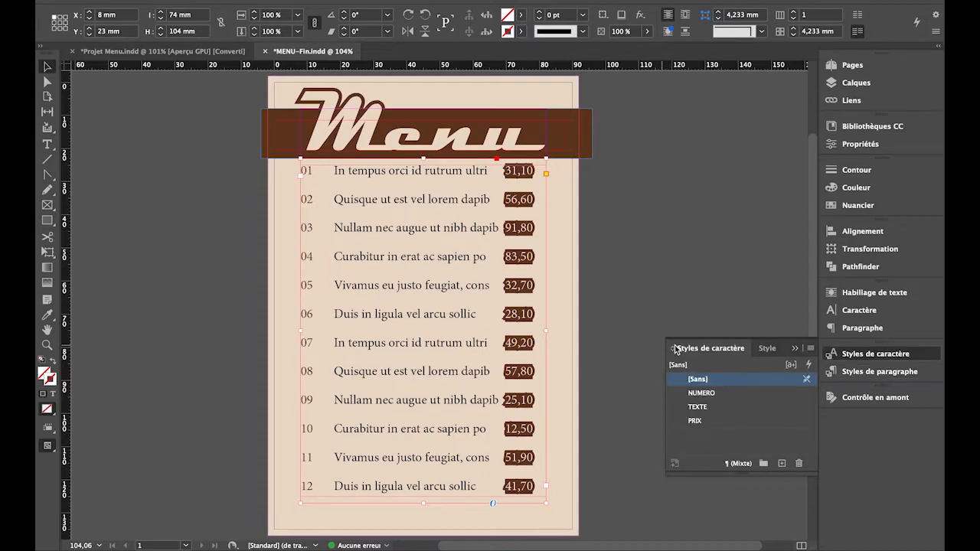
{"action": "left_click", "coordinate": [680, 421]}
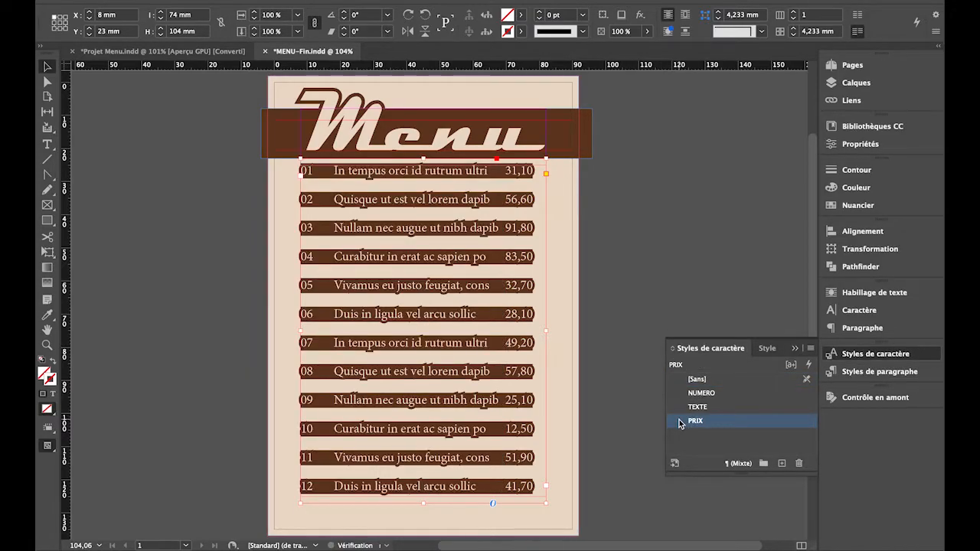
{"action": "left_click", "coordinate": [161, 174]}
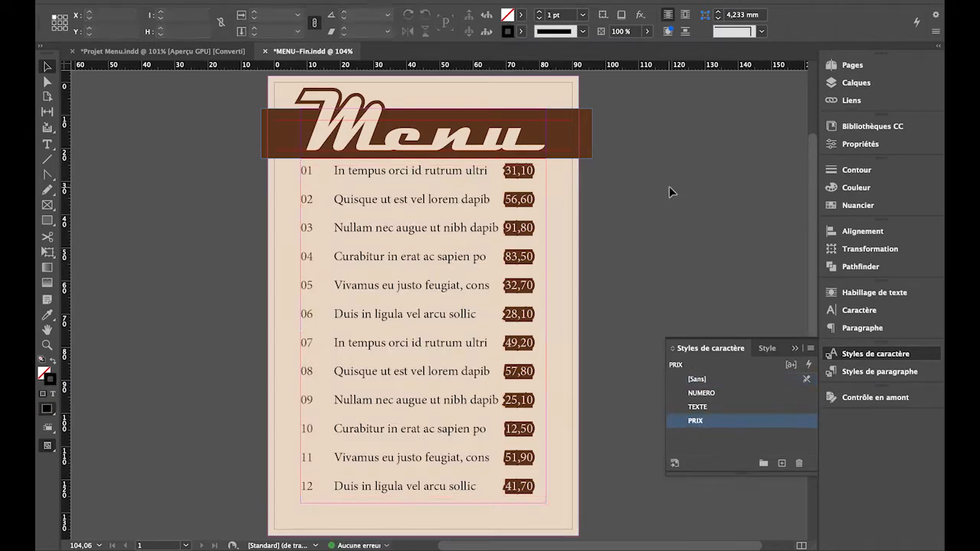
Examine the PRIX character style's settings and the shape of the background behind the menu prices.
{"action": "double_click", "coordinate": [681, 424]}
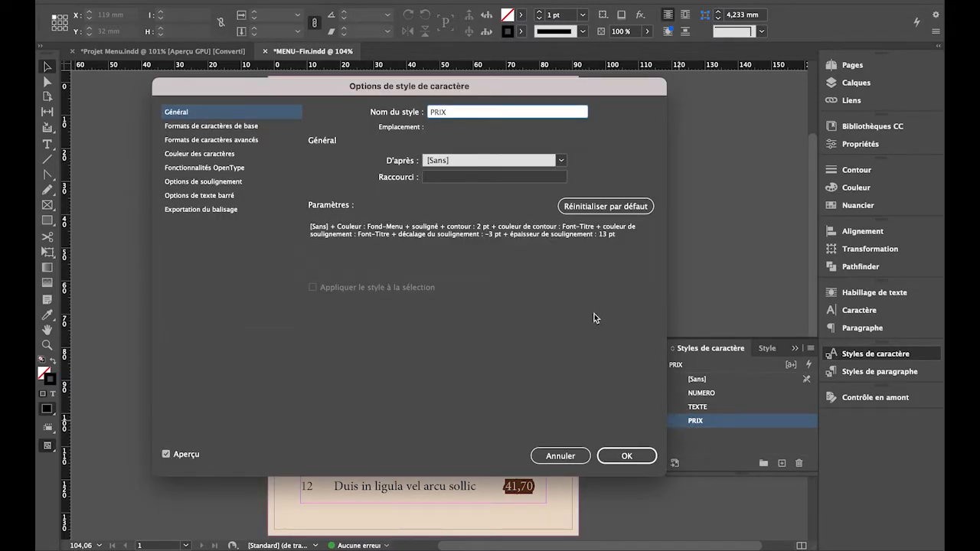
{"action": "left_click_drag", "start_coordinate": [514, 84], "coordinate": [705, 160]}
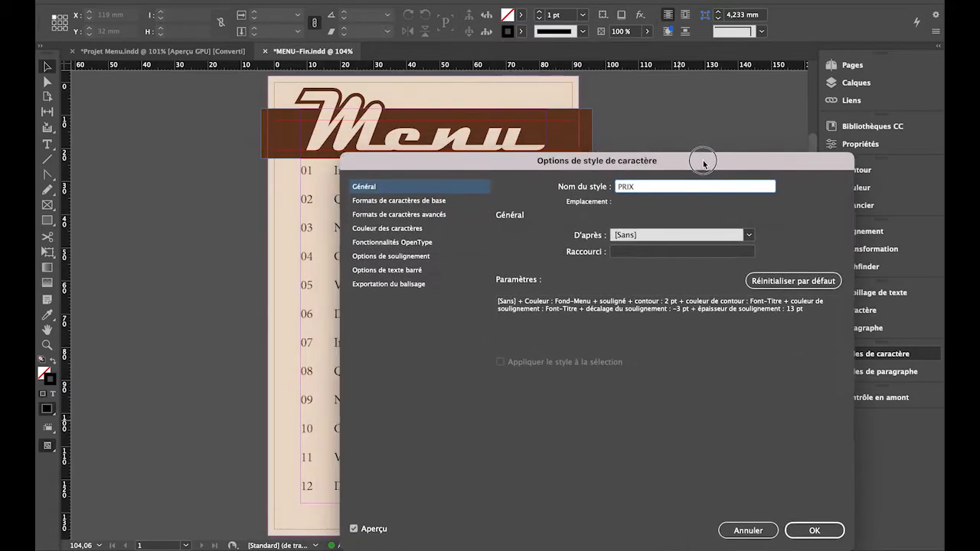
{"action": "left_click_drag", "start_coordinate": [549, 164], "coordinate": [630, 127]}
{"action": "left_click_drag", "start_coordinate": [558, 129], "coordinate": [322, 183]}
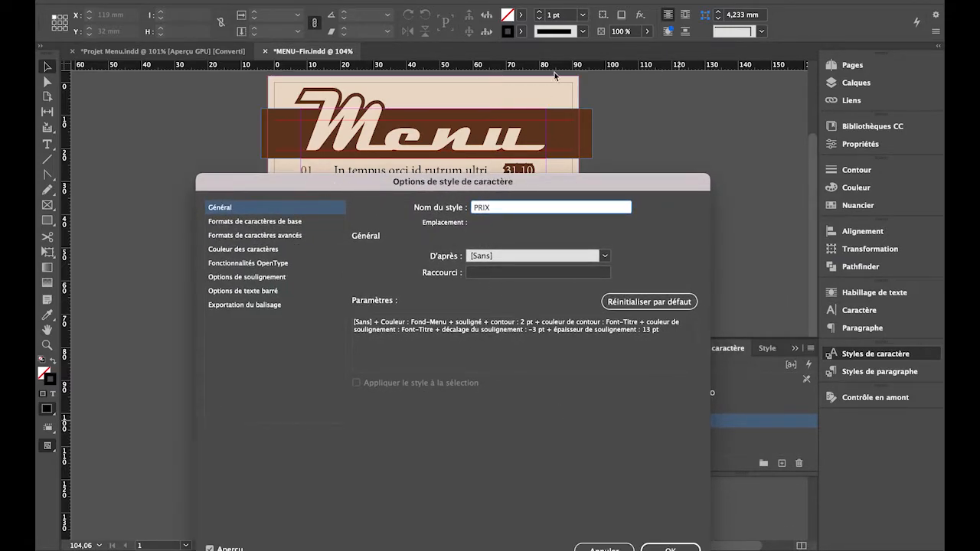
{"action": "left_click_drag", "start_coordinate": [604, 181], "coordinate": [574, 98]}
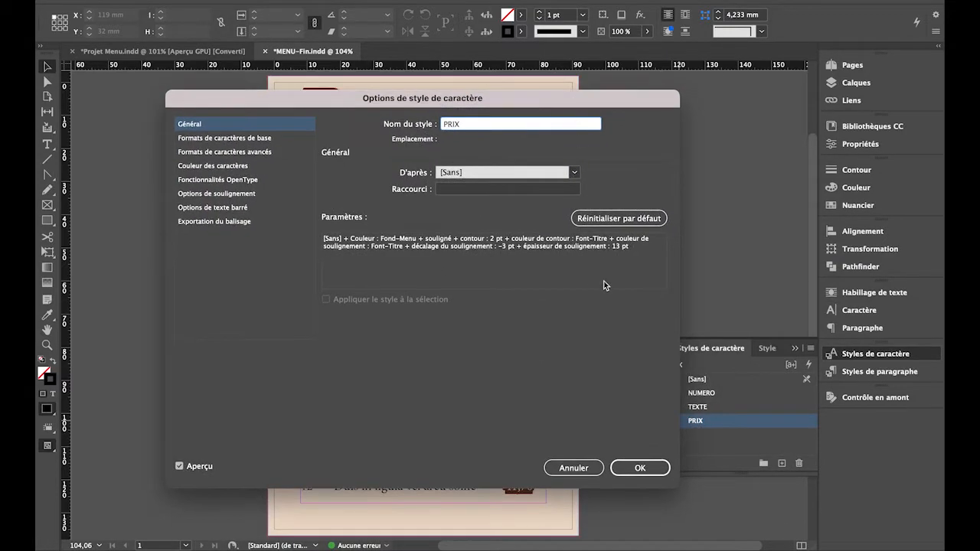
{"action": "left_click", "coordinate": [592, 465]}
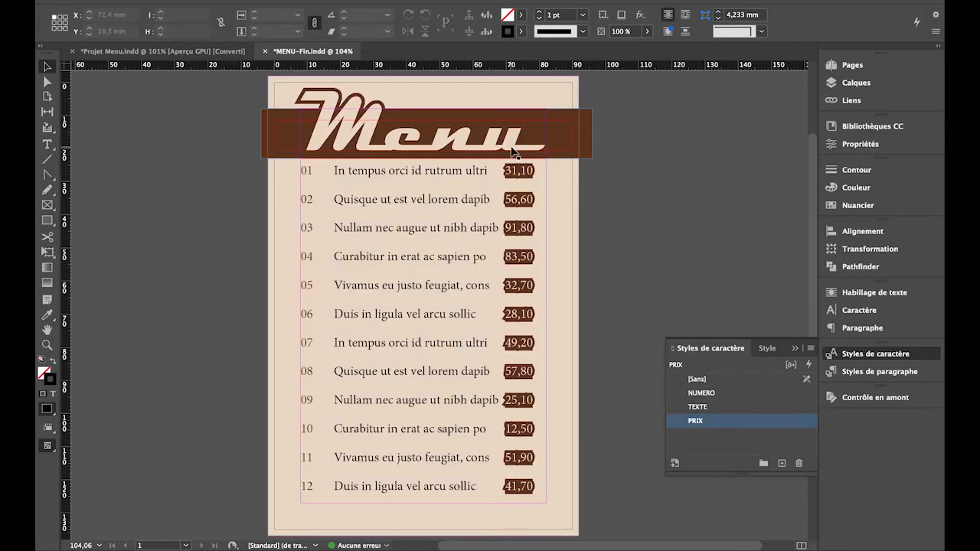
{"action": "scroll", "coordinate": [514, 156], "scroll_direction": "up", "scroll_amount": 10, "text": "alt"}
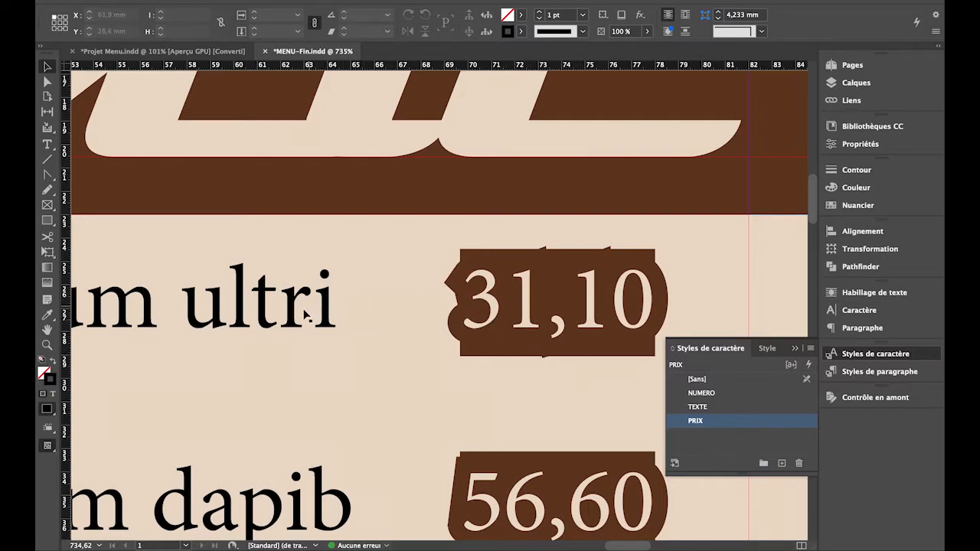
{"action": "scroll", "coordinate": [391, 335], "scroll_direction": "down", "scroll_amount": 8}
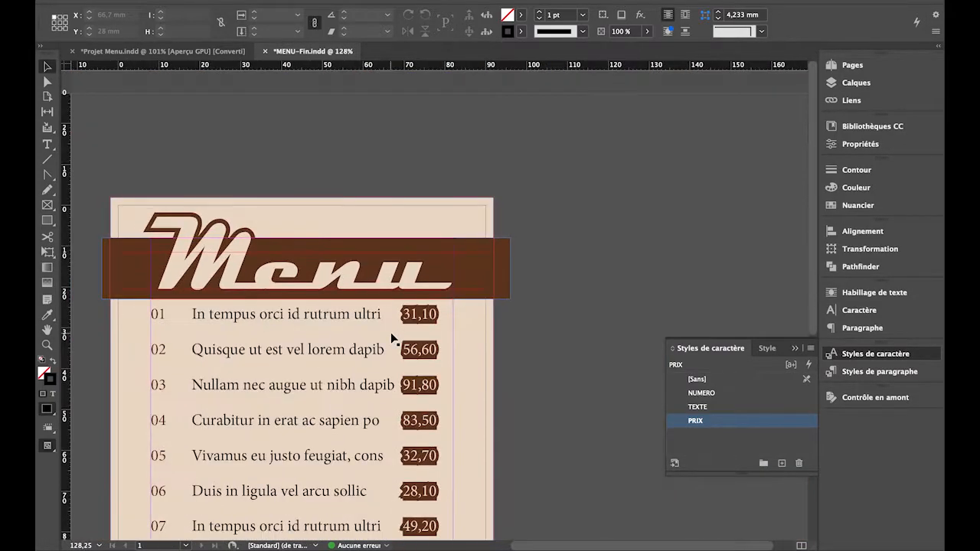
Remove the stroke from the PRIX character style by setting its stroke colour to [Sans] and its weight to 0 pt.
{"action": "double_click", "coordinate": [680, 422]}
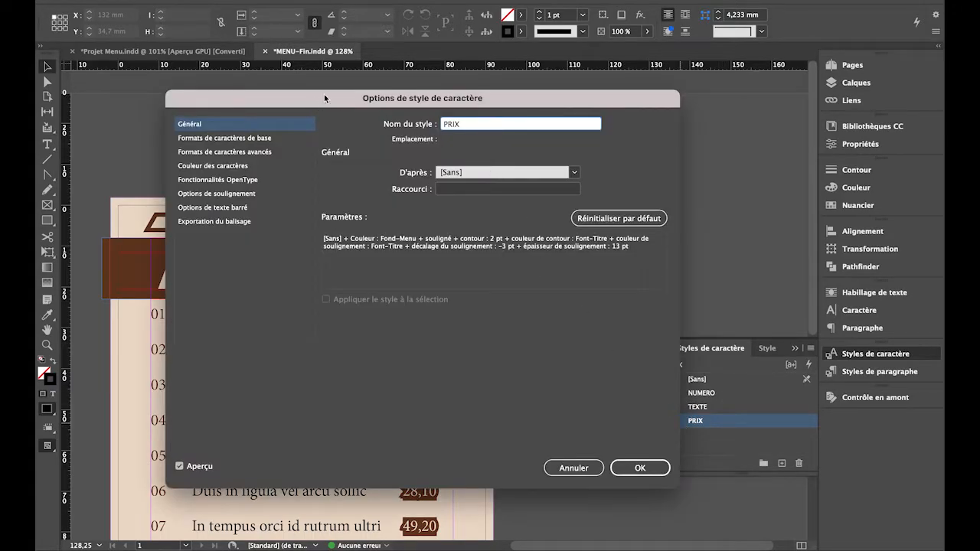
{"action": "left_click_drag", "start_coordinate": [375, 98], "coordinate": [598, 51]}
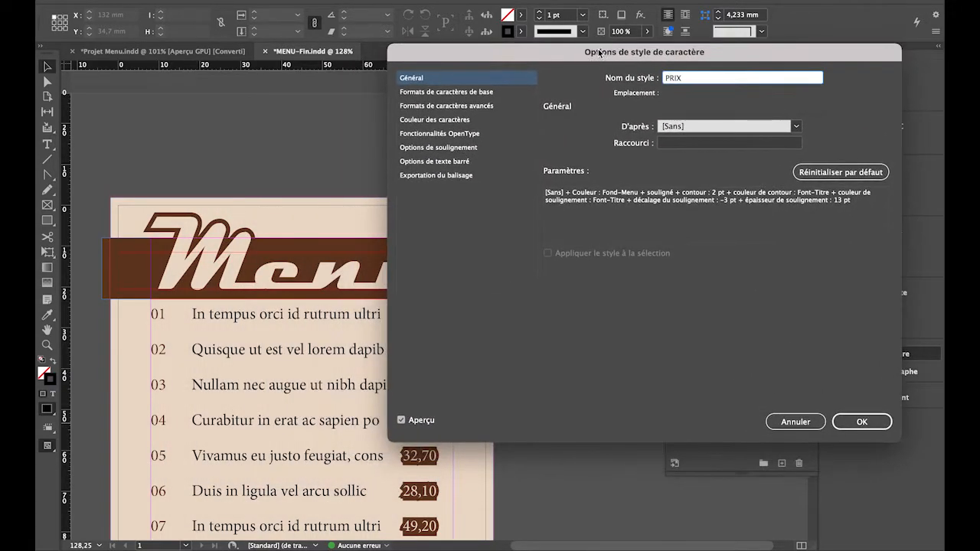
{"action": "left_click", "coordinate": [423, 92]}
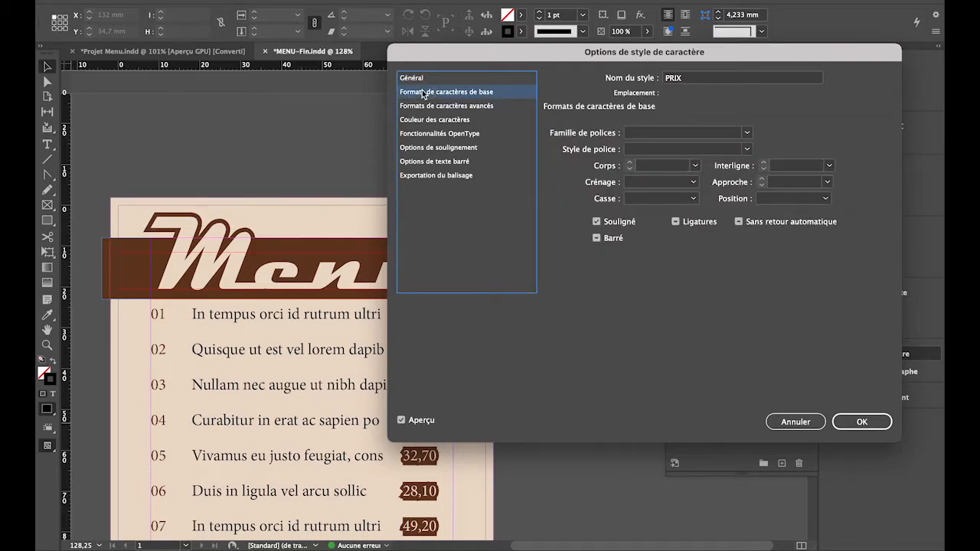
{"action": "key", "text": "Down"}
{"action": "key", "text": "Down"}
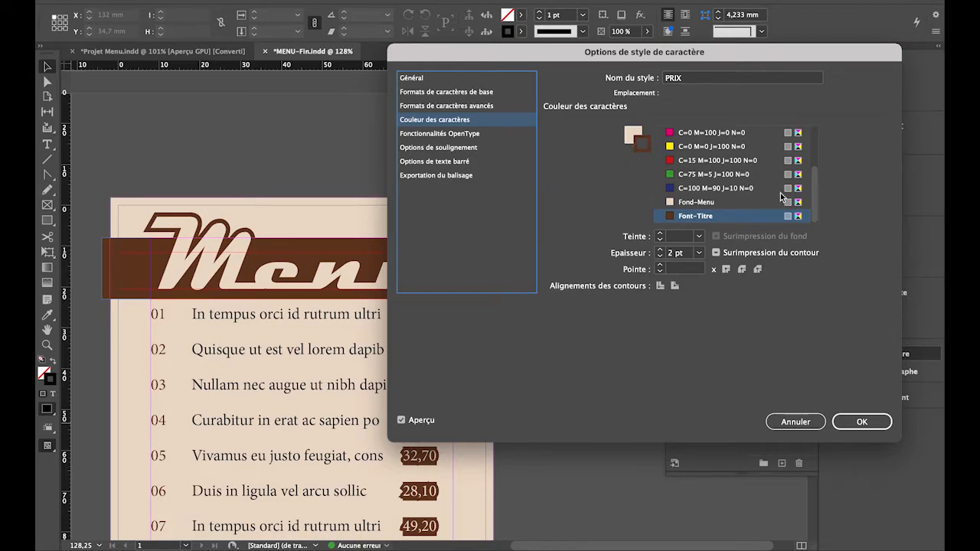
{"action": "left_click_drag", "start_coordinate": [814, 194], "coordinate": [805, 144]}
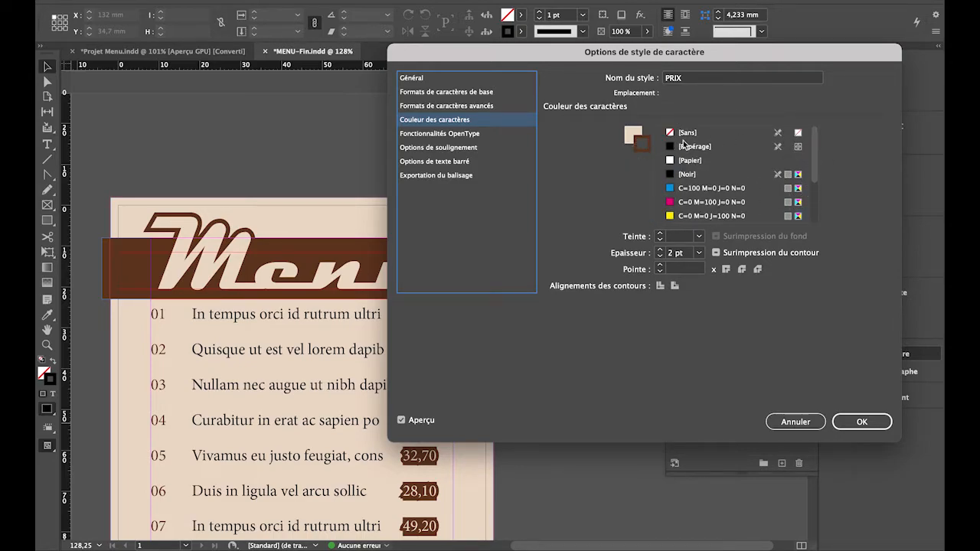
{"action": "left_click", "coordinate": [673, 134]}
{"action": "left_click", "coordinate": [700, 253]}
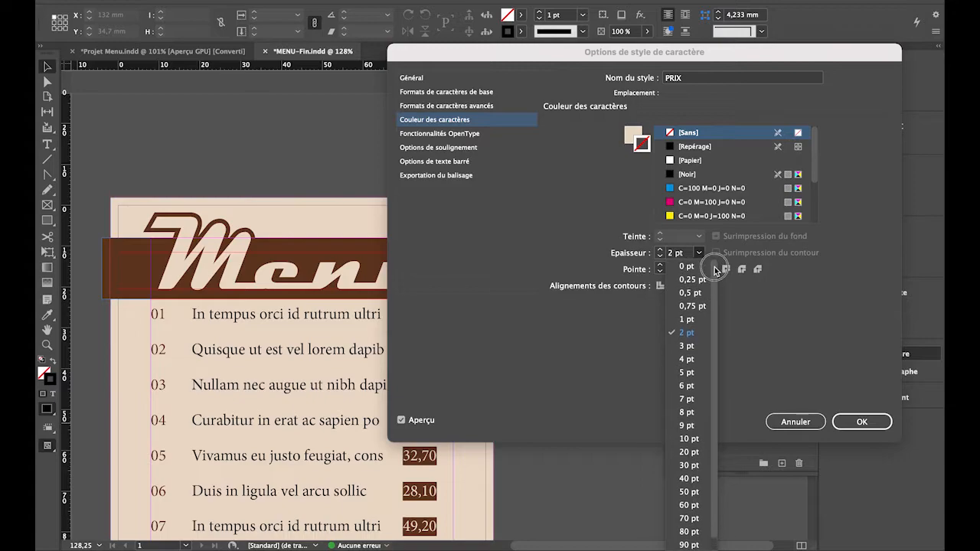
{"action": "left_click", "coordinate": [699, 269]}
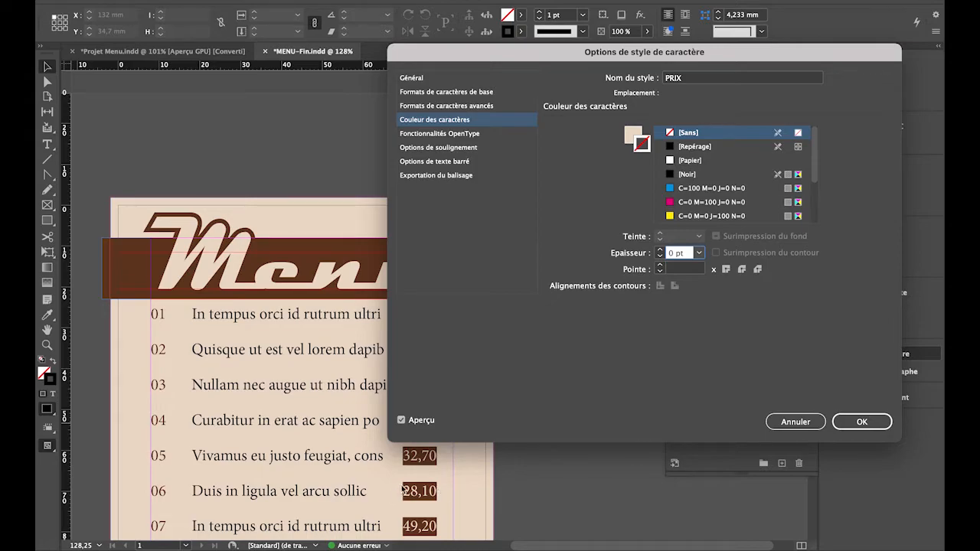
Set the PRIX character style's underline type to Continu, enable Surimpression du contour for it, and apply the style changes.
{"action": "left_click_drag", "start_coordinate": [472, 54], "coordinate": [612, 148]}
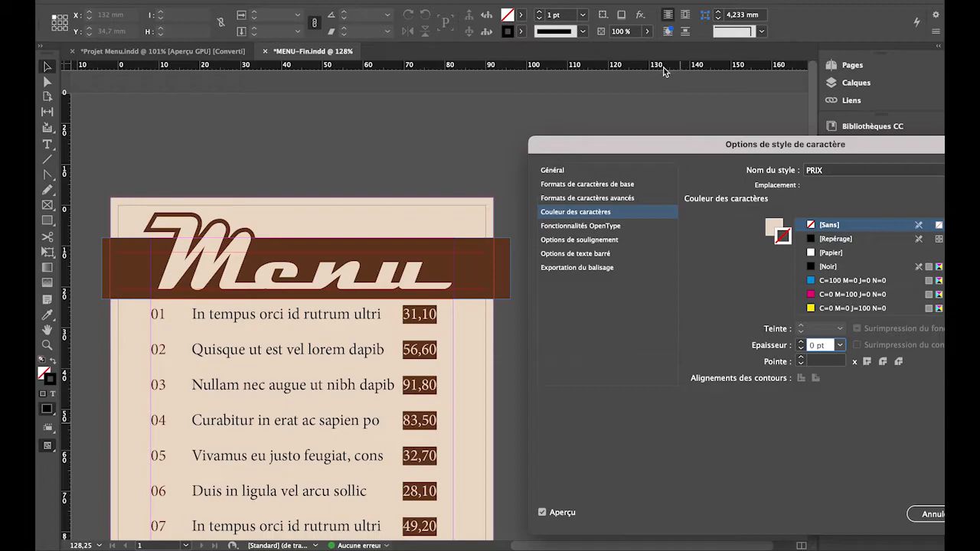
{"action": "left_click_drag", "start_coordinate": [662, 140], "coordinate": [627, 78]}
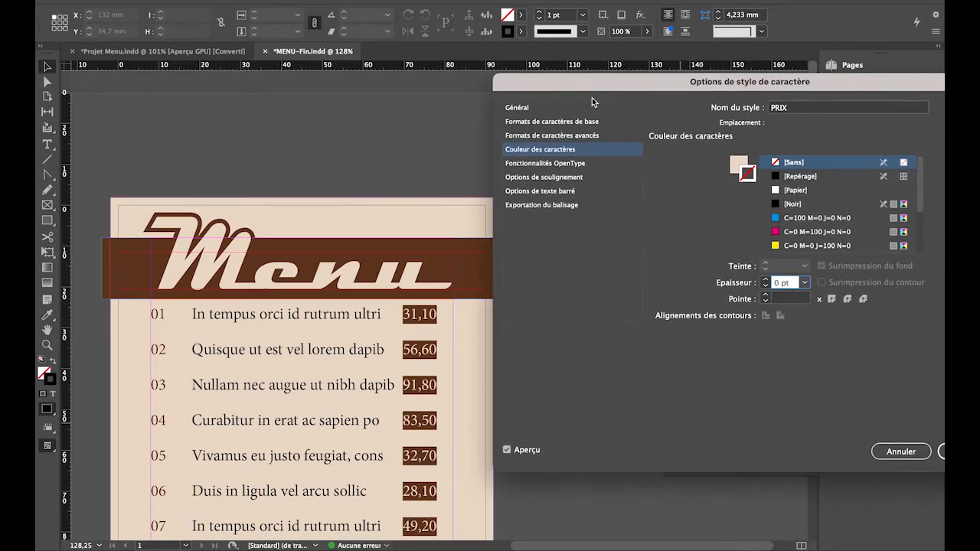
{"action": "left_click", "coordinate": [536, 165]}
{"action": "key", "text": "Down"}
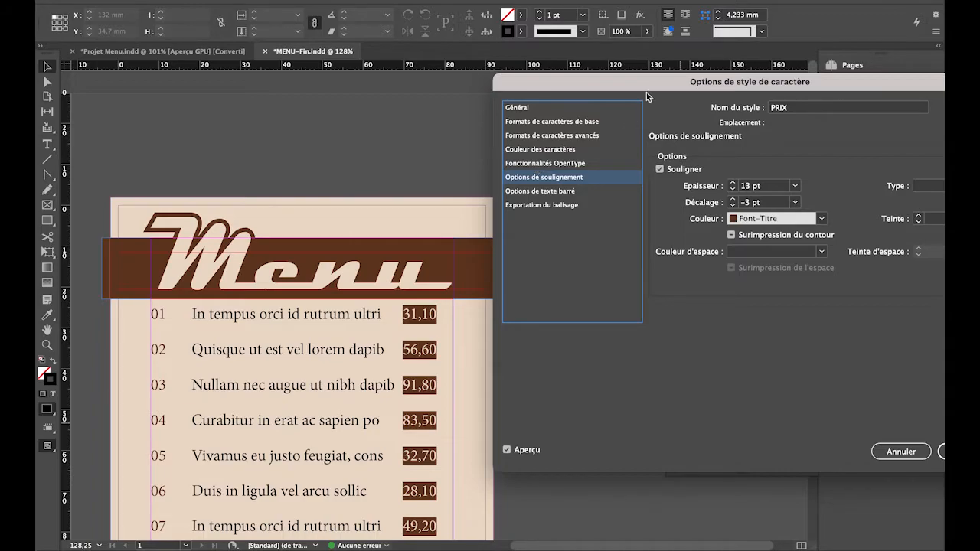
{"action": "left_click_drag", "start_coordinate": [649, 92], "coordinate": [594, 65]}
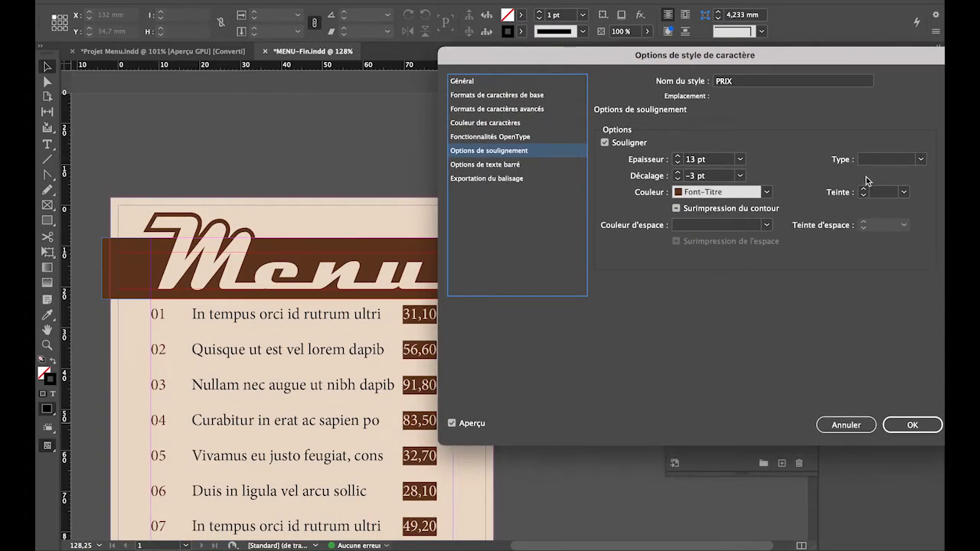
{"action": "left_click", "coordinate": [880, 161]}
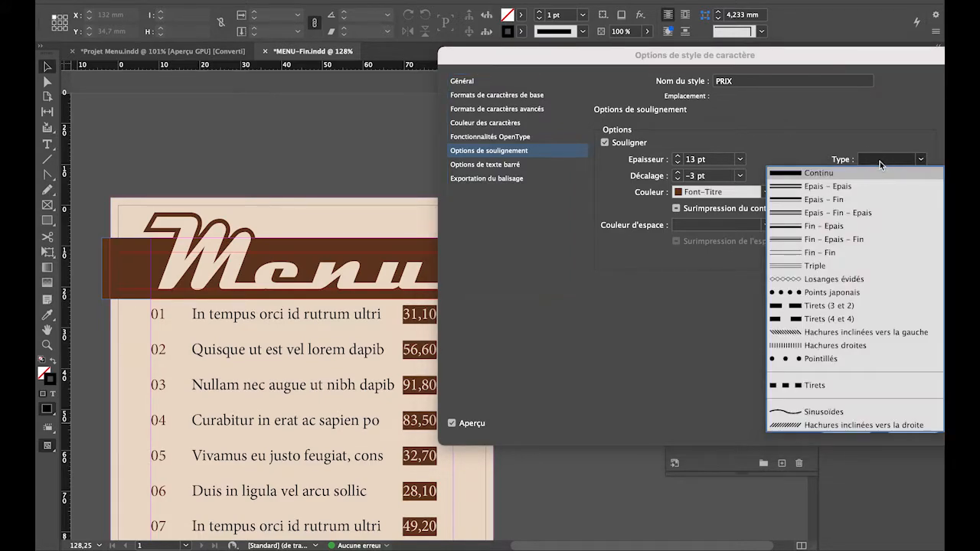
{"action": "left_click", "coordinate": [831, 178]}
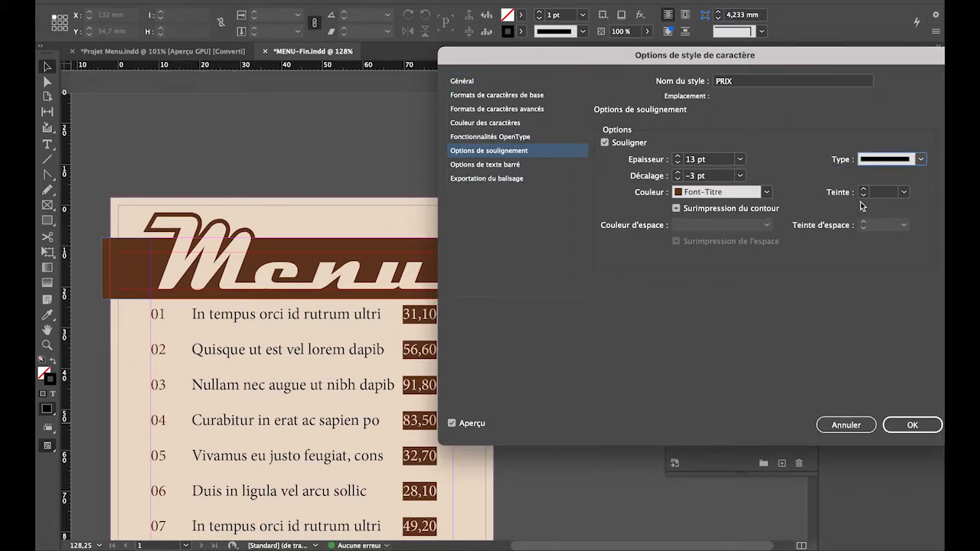
{"action": "left_click", "coordinate": [679, 209]}
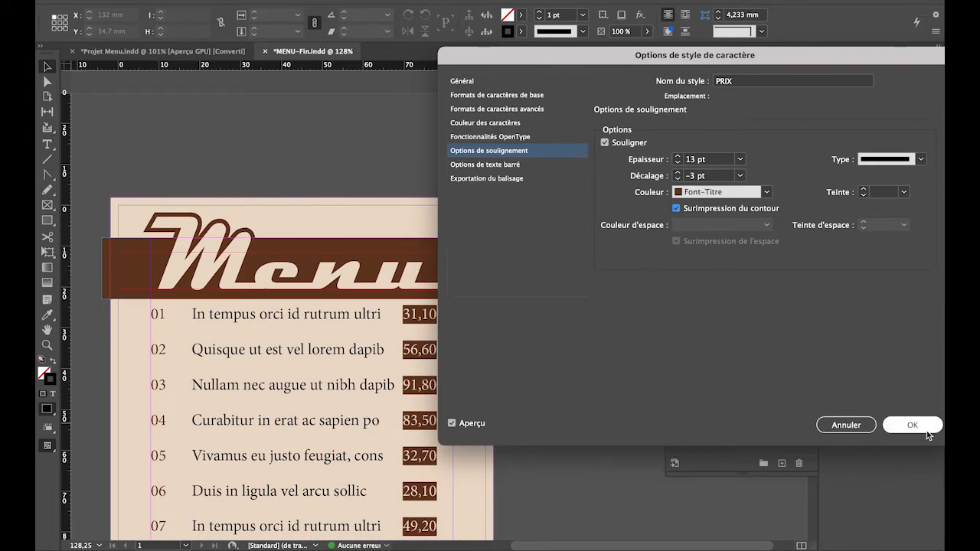
{"action": "left_click", "coordinate": [913, 425]}
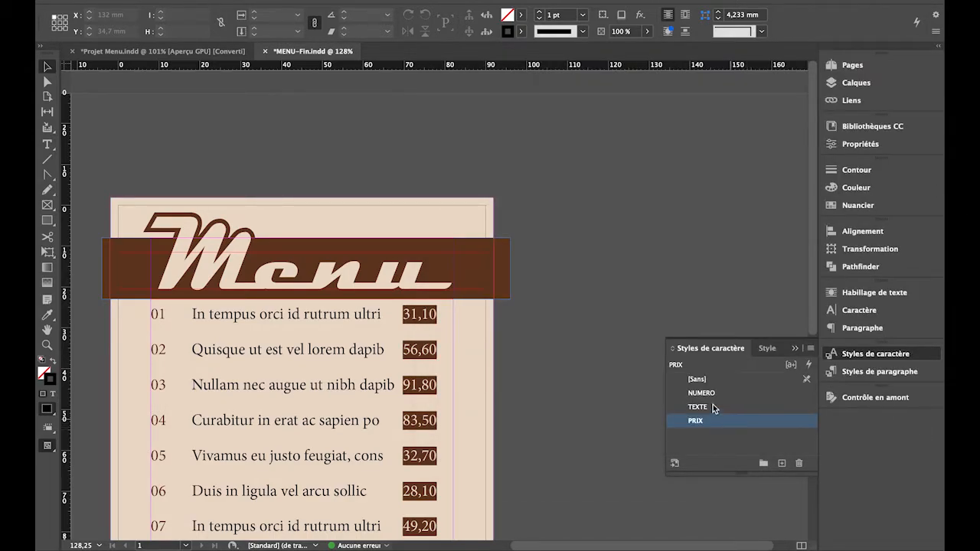
Adjust the offset of the Filet au-dessous rule in the Menu paragraph style and apply the change.
{"action": "left_click", "coordinate": [768, 348]}
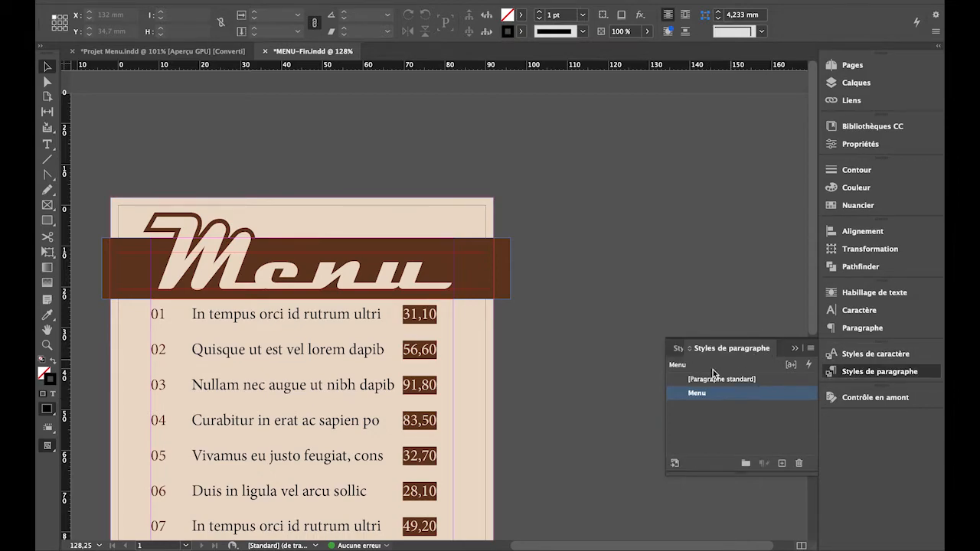
{"action": "double_click", "coordinate": [679, 393]}
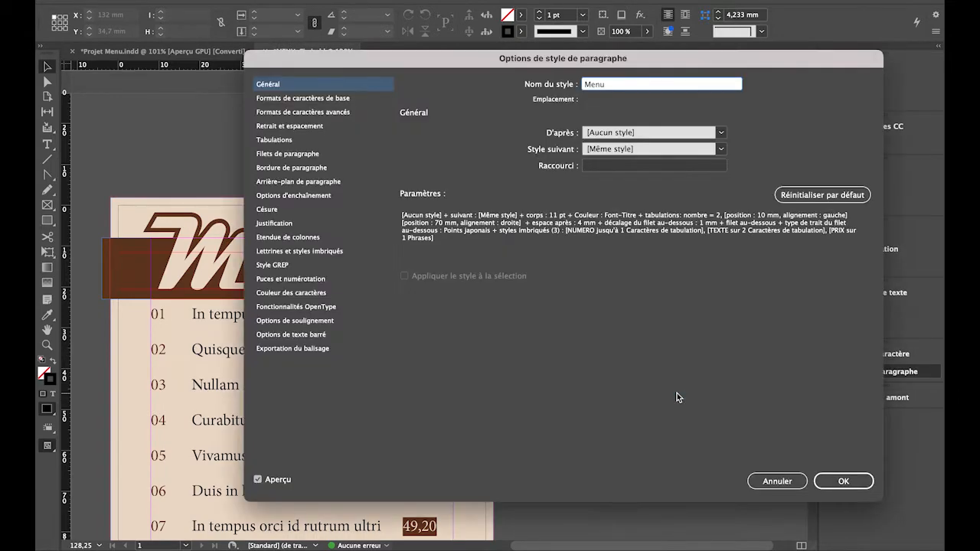
{"action": "left_click", "coordinate": [310, 156]}
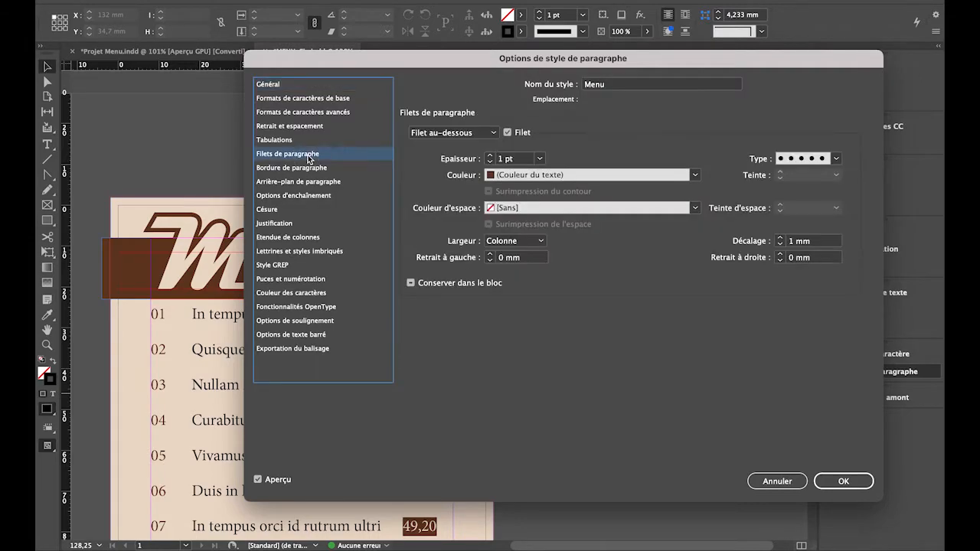
{"action": "left_click", "coordinate": [485, 134]}
{"action": "left_click", "coordinate": [490, 159]}
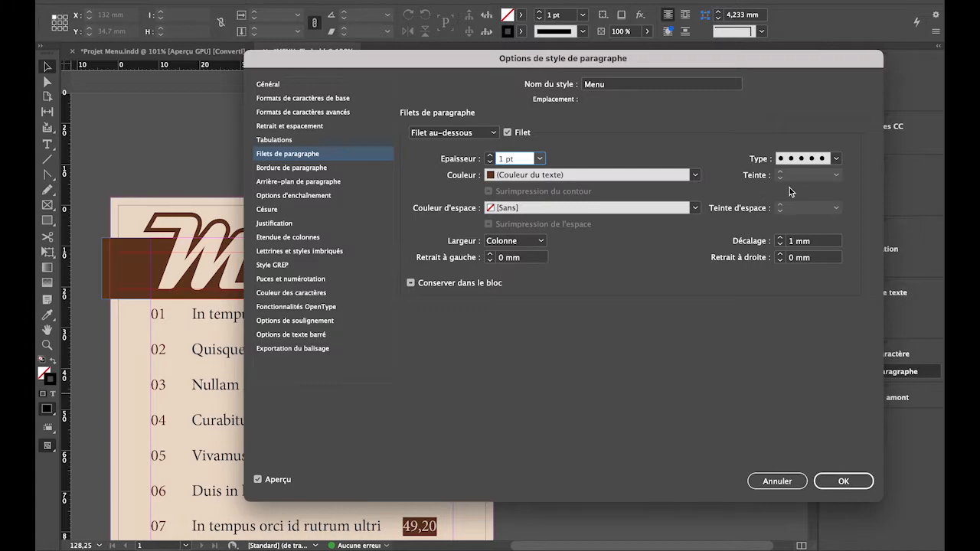
{"action": "left_click", "coordinate": [781, 238]}
{"action": "left_click", "coordinate": [780, 238]}
{"action": "left_click", "coordinate": [780, 244]}
{"action": "left_click", "coordinate": [780, 243]}
{"action": "left_click", "coordinate": [781, 244]}
{"action": "left_click", "coordinate": [842, 480]}
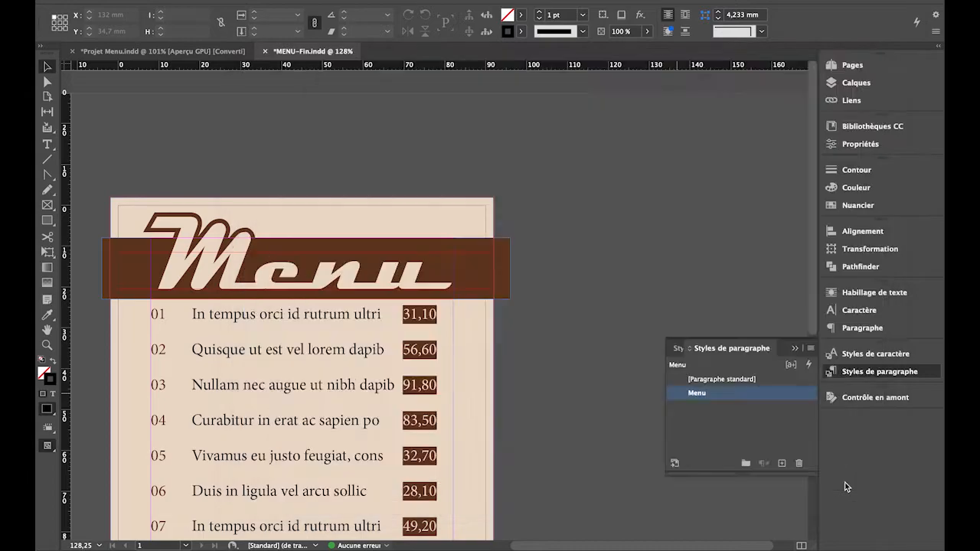
Move the right-aligned price tab stop in the Menu paragraph style to 74 mm.
{"action": "key", "text": "ctrl+0"}
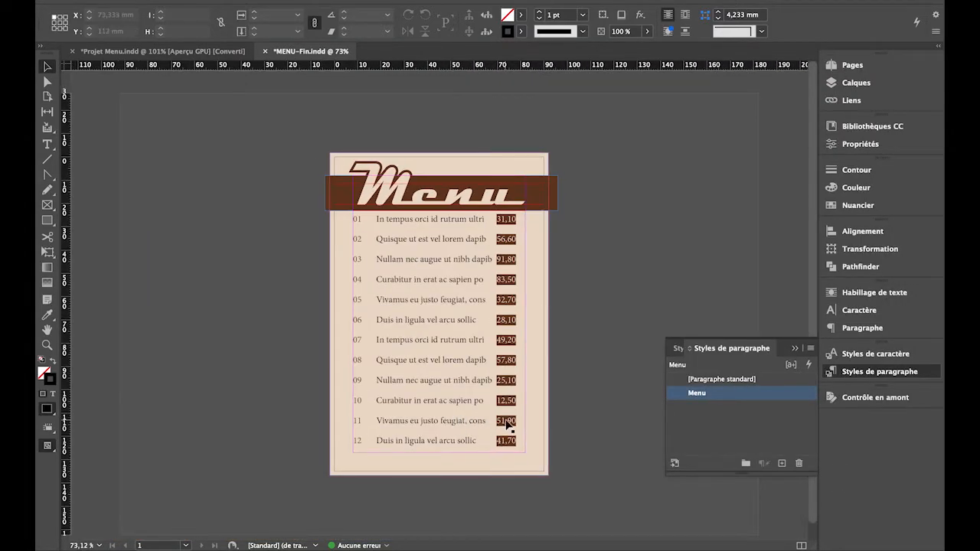
{"action": "left_click", "coordinate": [677, 396]}
{"action": "double_click", "coordinate": [677, 396]}
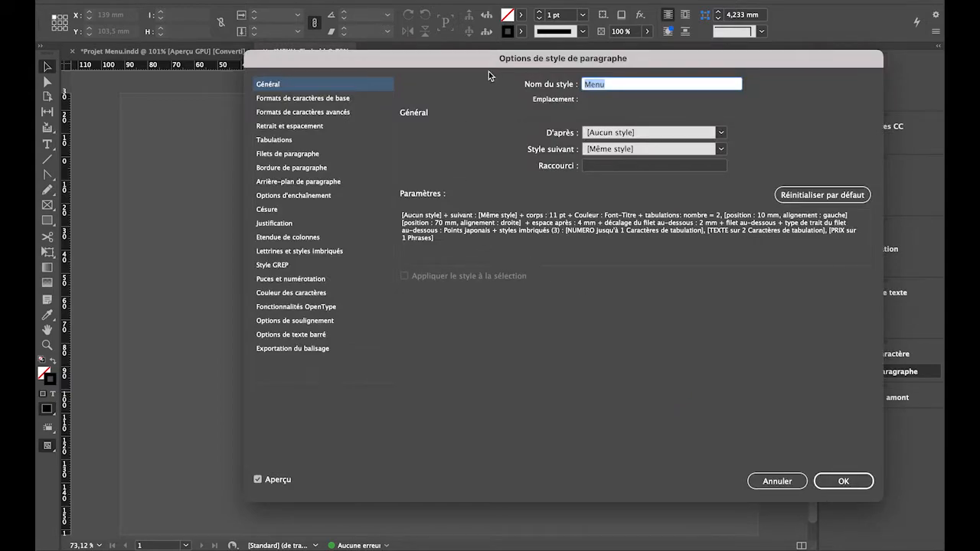
{"action": "left_click_drag", "start_coordinate": [496, 59], "coordinate": [557, 56]}
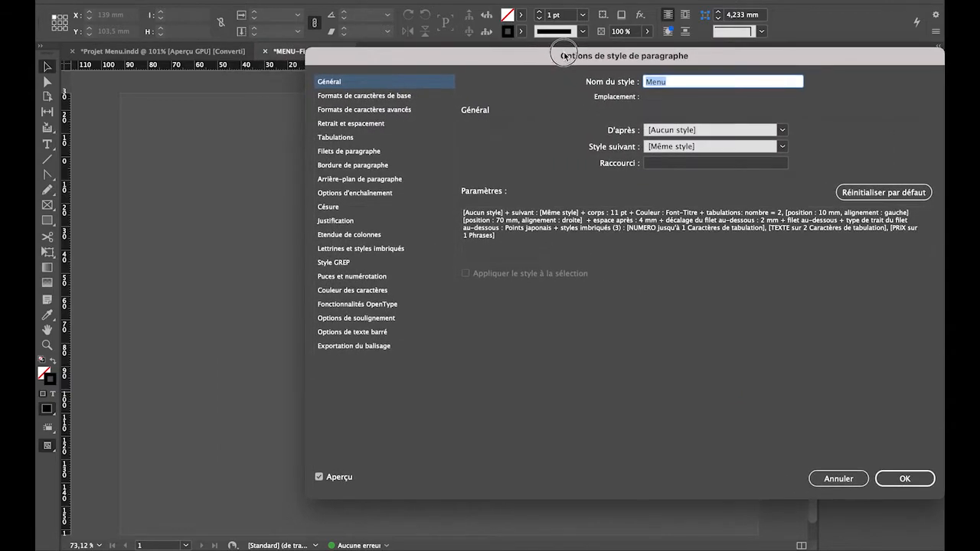
{"action": "left_click", "coordinate": [325, 139]}
{"action": "left_click_drag", "start_coordinate": [575, 61], "coordinate": [387, 255]}
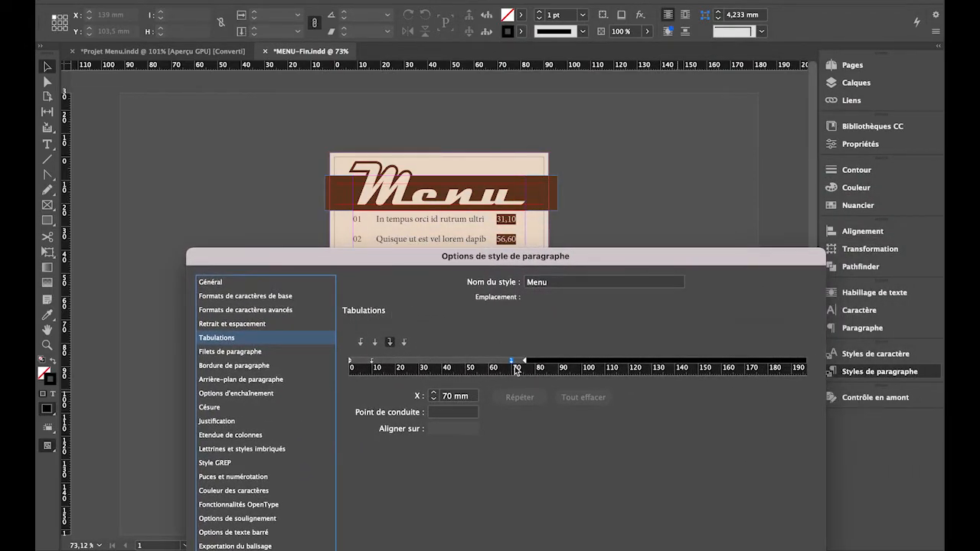
{"action": "left_click", "coordinate": [433, 393]}
{"action": "left_click", "coordinate": [433, 393]}
{"action": "left_click", "coordinate": [433, 393]}
{"action": "left_click", "coordinate": [433, 393]}
{"action": "left_click", "coordinate": [434, 393]}
{"action": "left_click", "coordinate": [433, 393]}
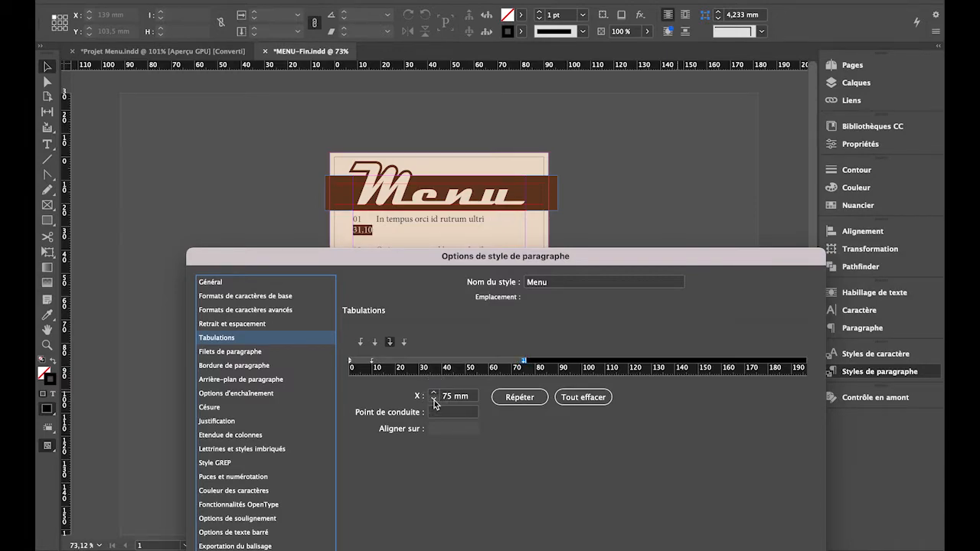
{"action": "left_click", "coordinate": [434, 399]}
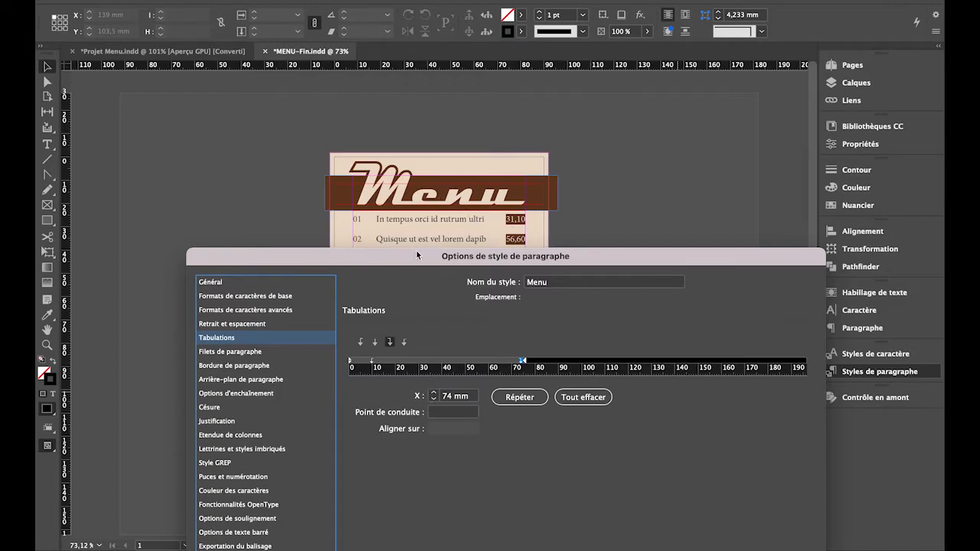
{"action": "left_click_drag", "start_coordinate": [418, 263], "coordinate": [675, 157]}
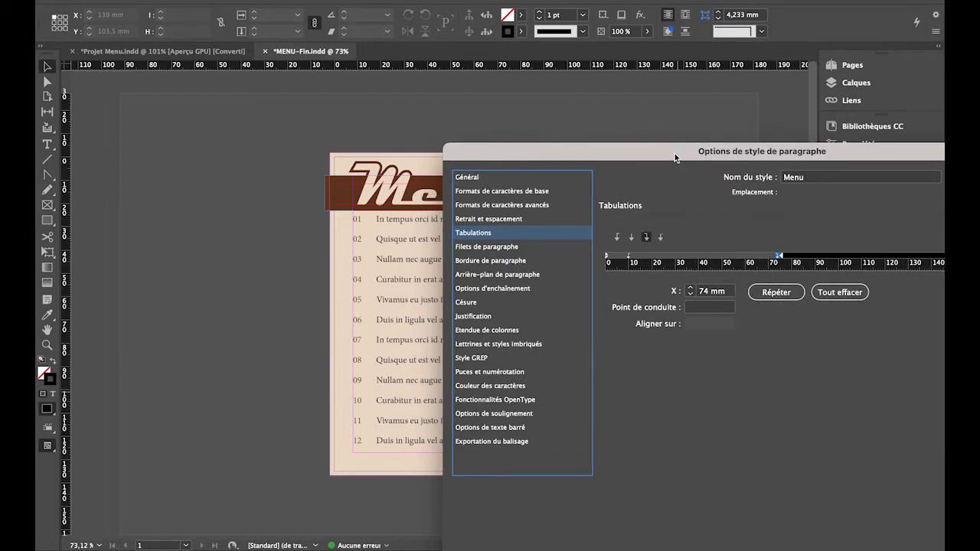
Try a smaller Espace après, such as 3 mm, in the Menu paragraph style and set it back to 4 mm.
{"action": "left_click", "coordinate": [478, 192]}
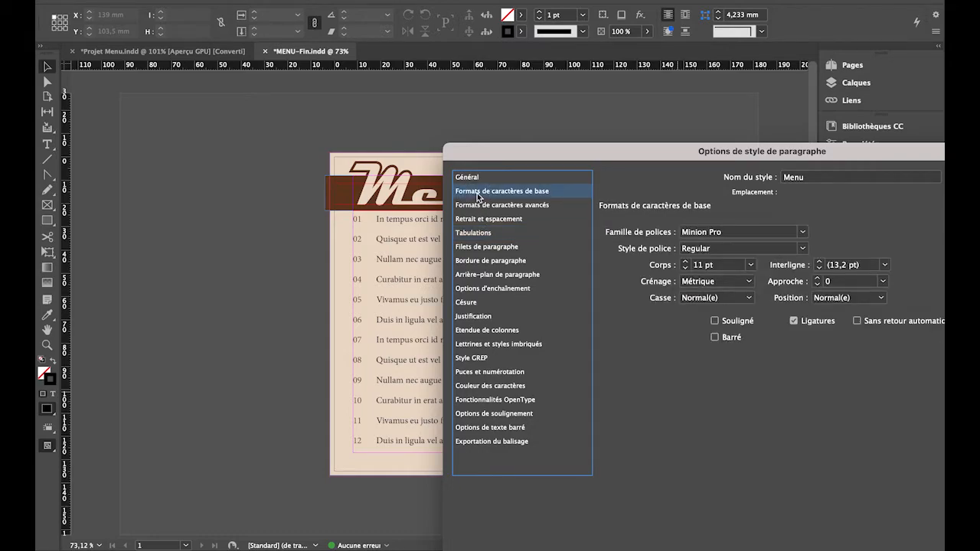
{"action": "key", "text": "Down"}
{"action": "key", "text": "Down"}
{"action": "key", "text": "Up"}
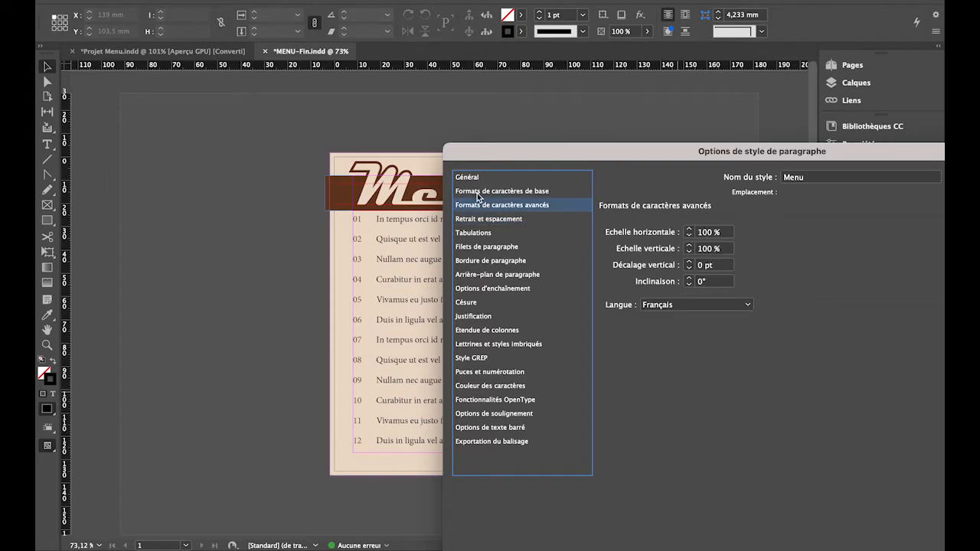
{"action": "key", "text": "Down"}
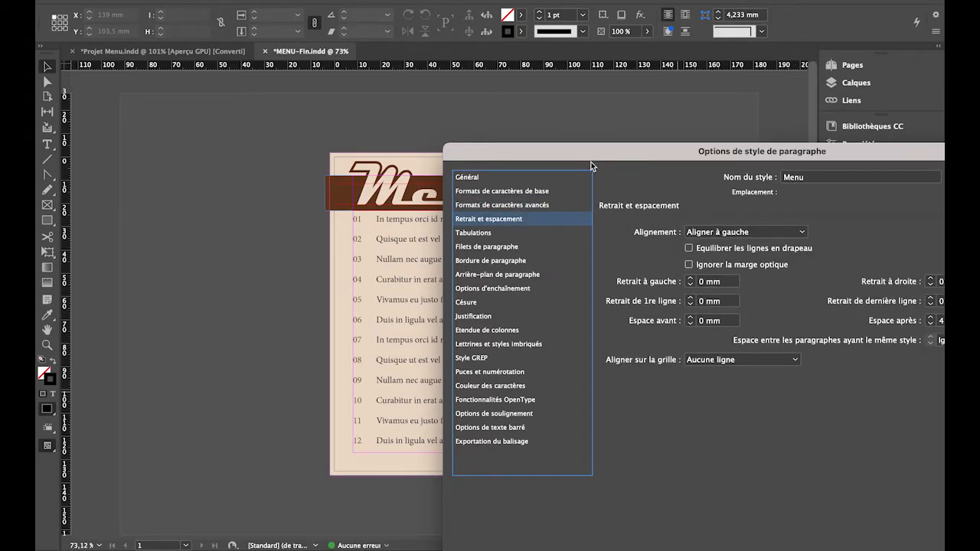
{"action": "left_click_drag", "start_coordinate": [592, 154], "coordinate": [550, 85]}
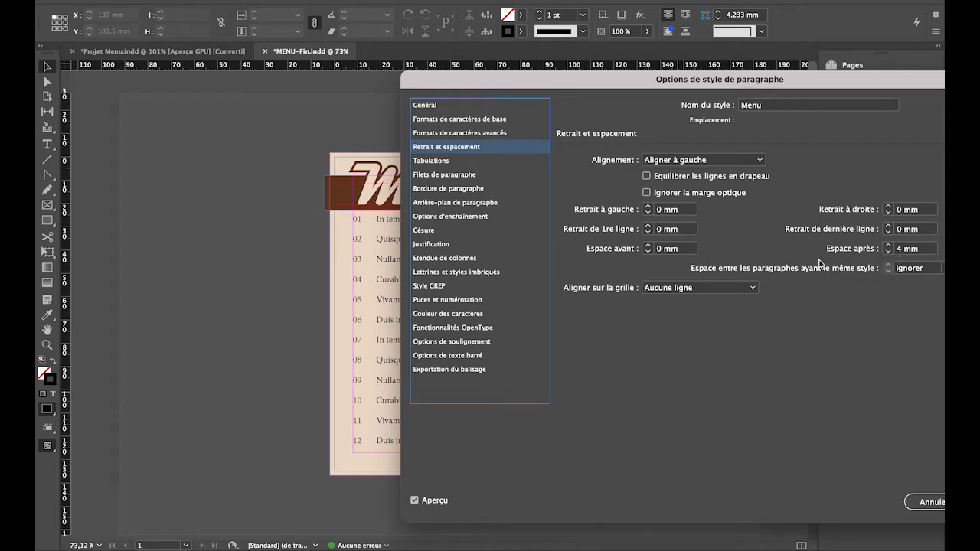
{"action": "left_click", "coordinate": [889, 252]}
{"action": "left_click", "coordinate": [888, 252]}
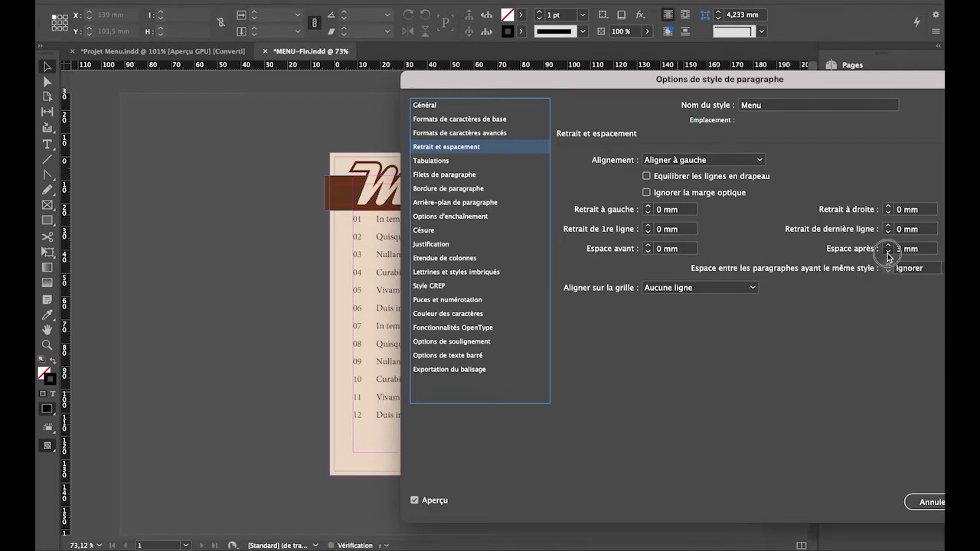
{"action": "left_click", "coordinate": [888, 252]}
{"action": "left_click", "coordinate": [888, 252]}
{"action": "left_click", "coordinate": [889, 248]}
{"action": "left_click", "coordinate": [889, 248]}
{"action": "left_click", "coordinate": [889, 248]}
{"action": "left_click", "coordinate": [889, 248]}
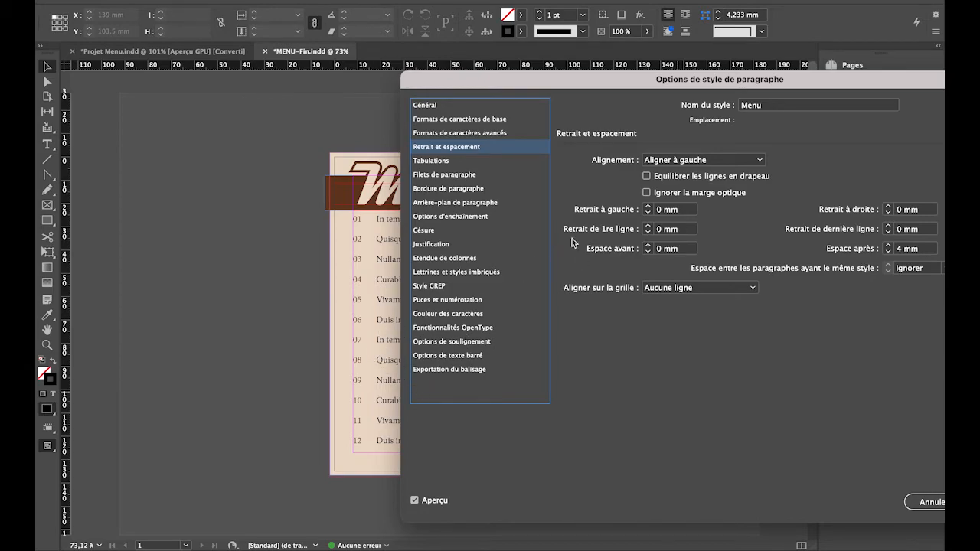
Apply the Menu paragraph style changes and switch the page to preview display without frames and guides.
{"action": "left_click_drag", "start_coordinate": [651, 79], "coordinate": [348, 93]}
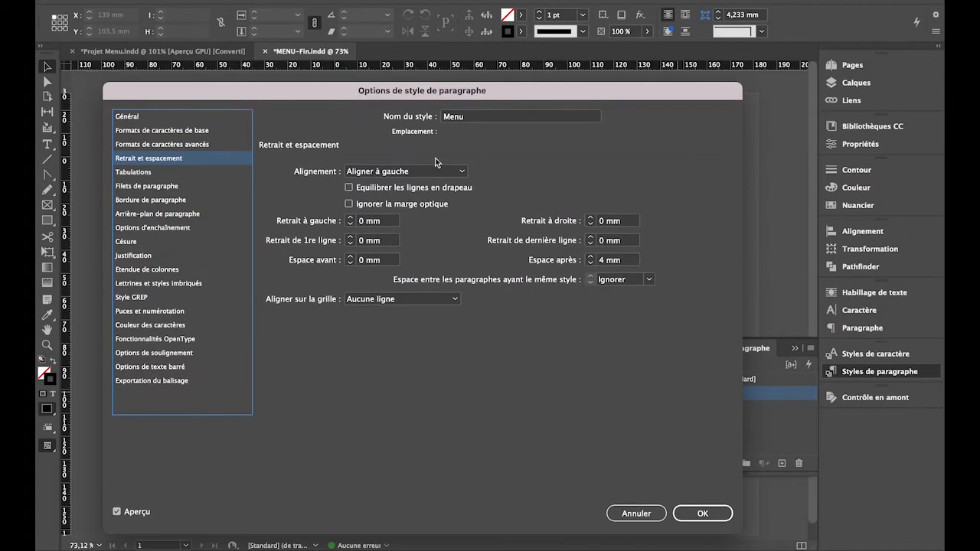
{"action": "left_click", "coordinate": [693, 516]}
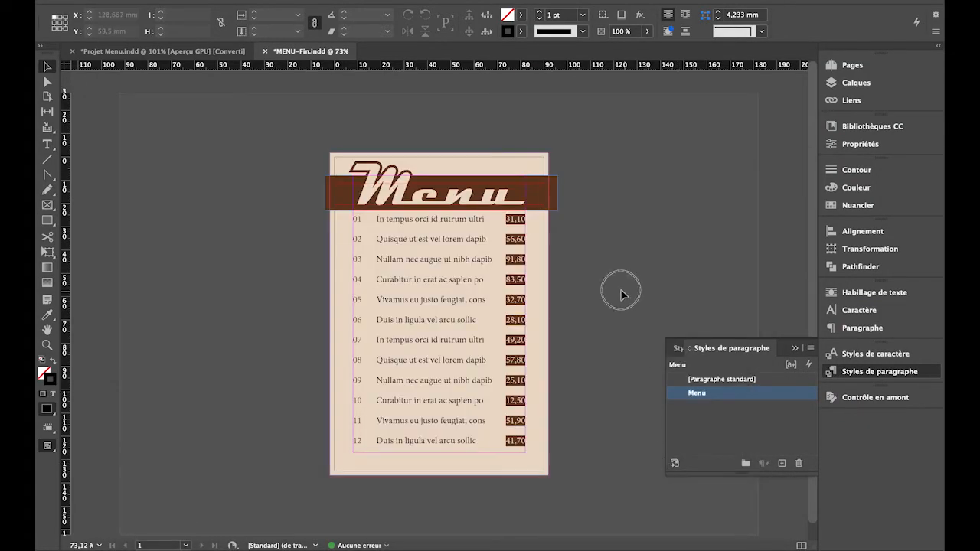
{"action": "key", "text": "w"}
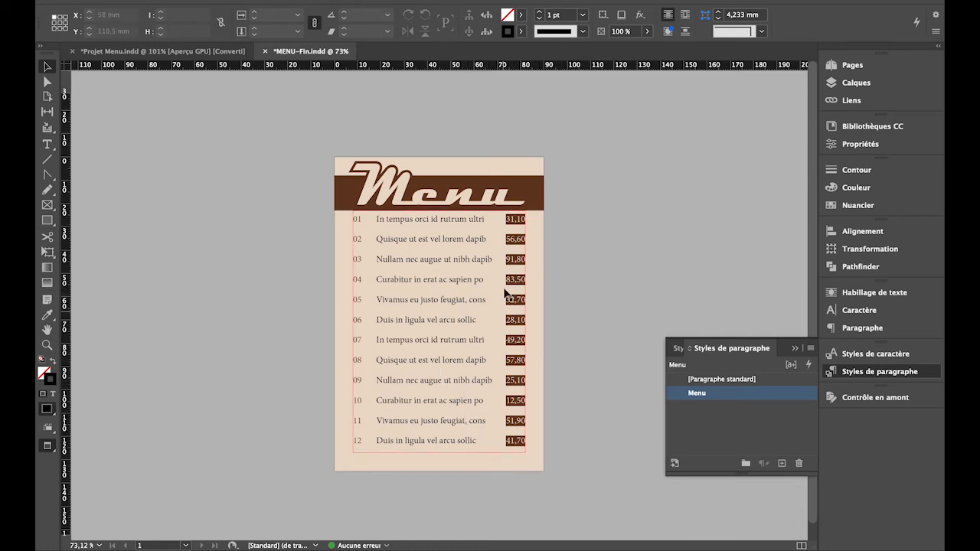
{"action": "key", "text": "w"}
{"action": "key", "text": "w"}
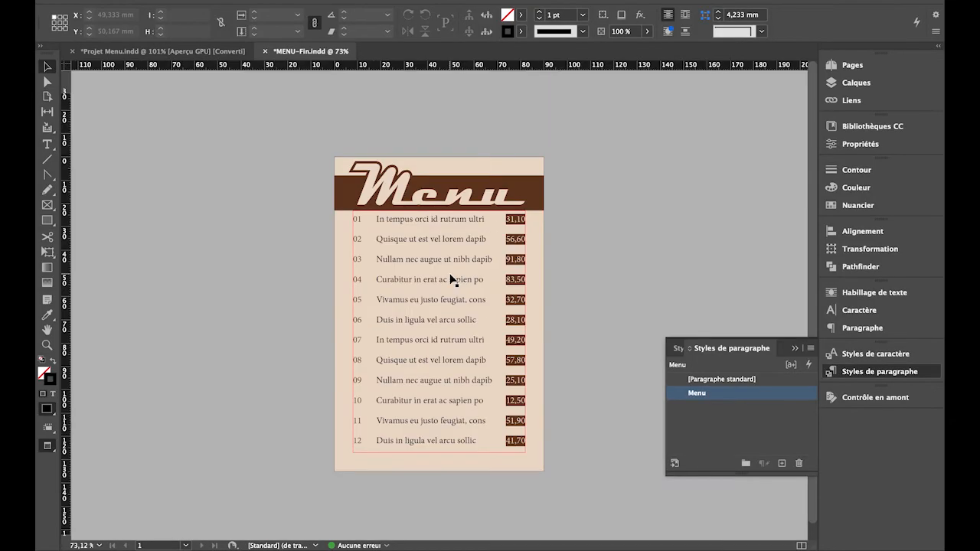